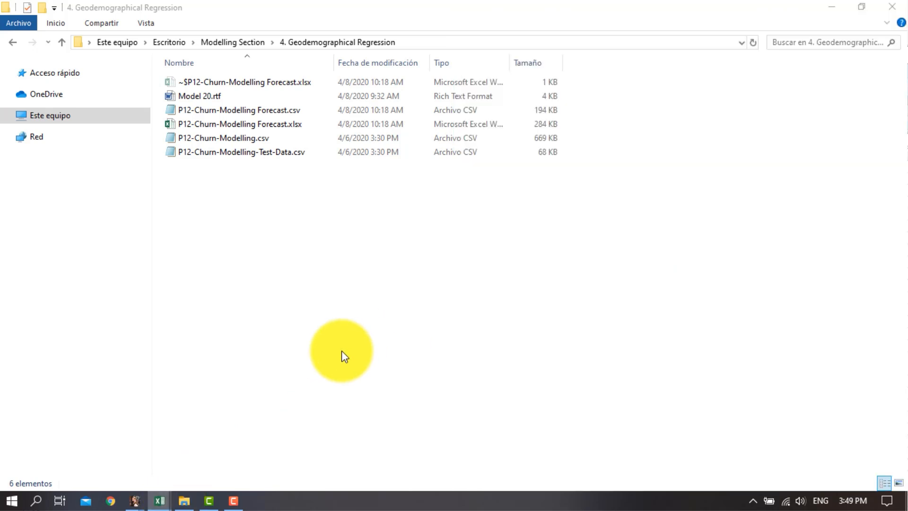
Bring up the open P12-Churn-Modelling.csv and P12-Churn-Modelling-Test-Data.csv workbooks side by side in Excel
mouse_move(157, 502)
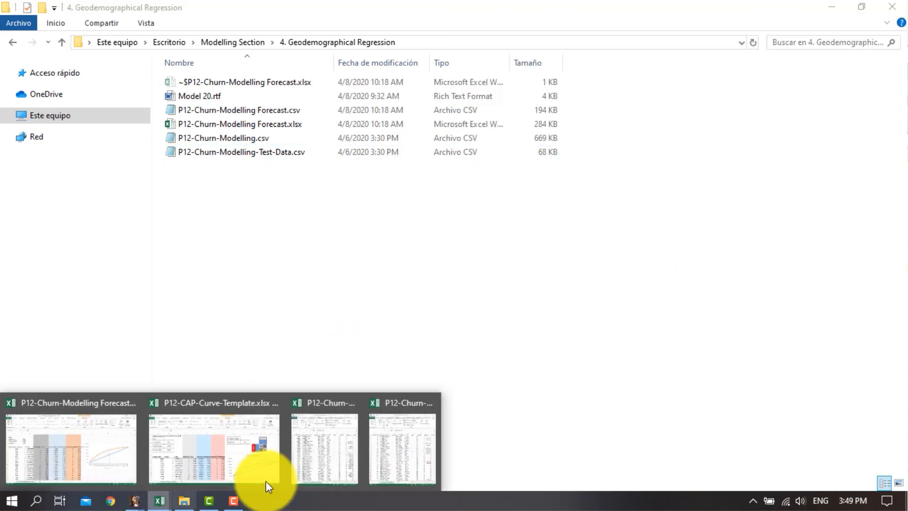
left_click(417, 449)
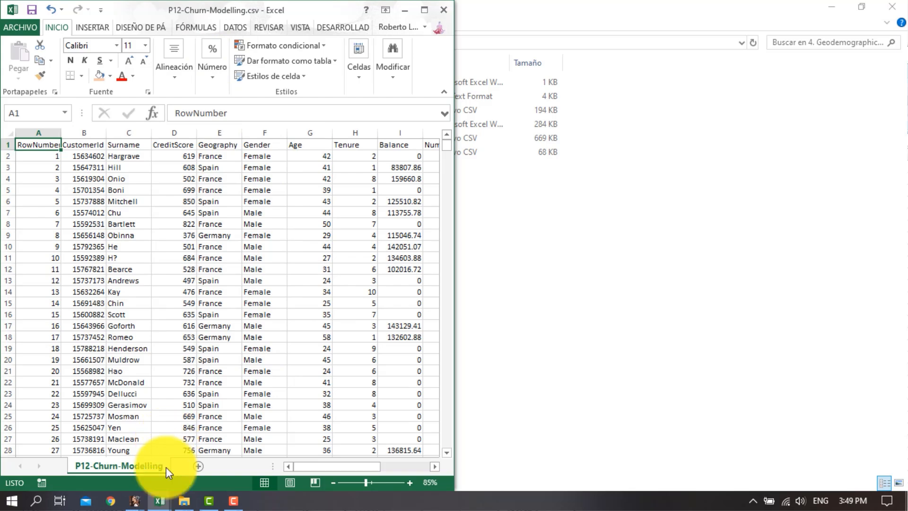
mouse_move(161, 500)
left_click(349, 463)
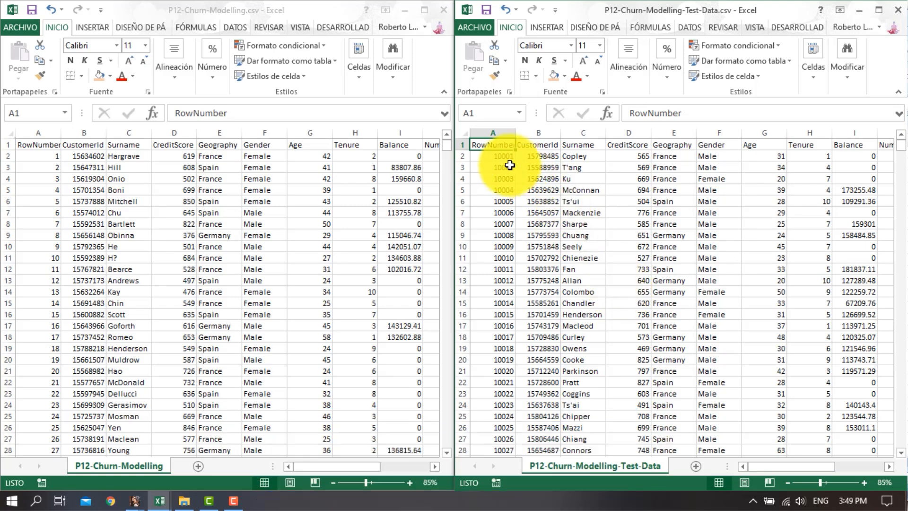
Copy all test-data records from RowNumber through EstimatedSalary (A2:M1001), leaving out the header row and the Exited column
left_click_drag(501, 156, 812, 158)
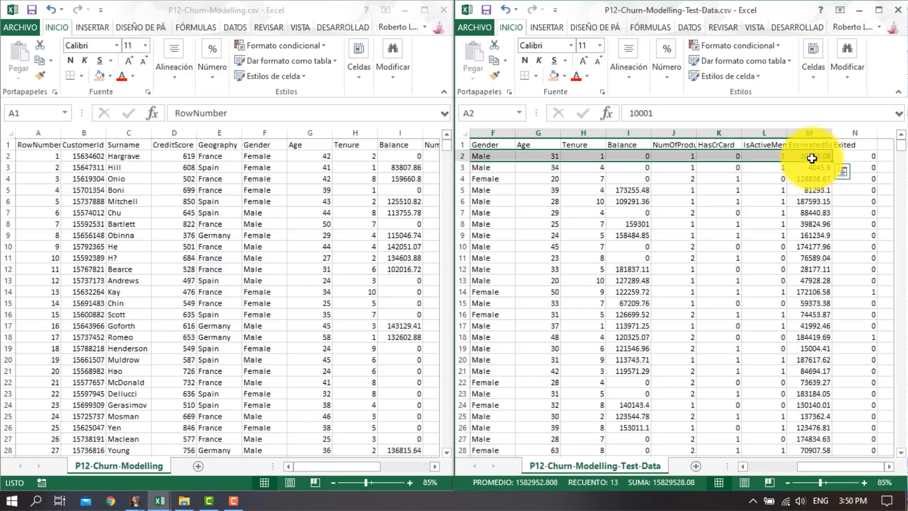
key("ctrl+shift+Down")
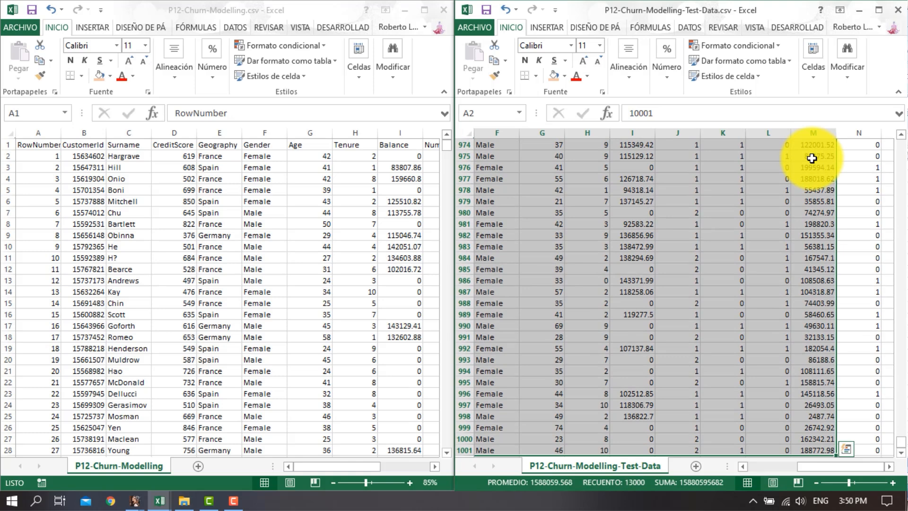
key("ctrl+c")
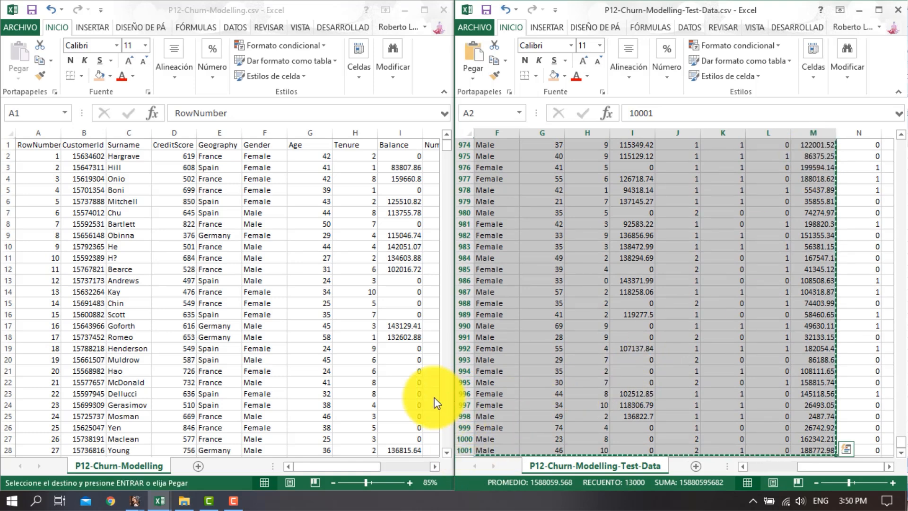
Paste the copied test records into the P12-Churn-Modelling sheet directly below its last record, starting at cell A10002
left_click(316, 12)
left_click(42, 271)
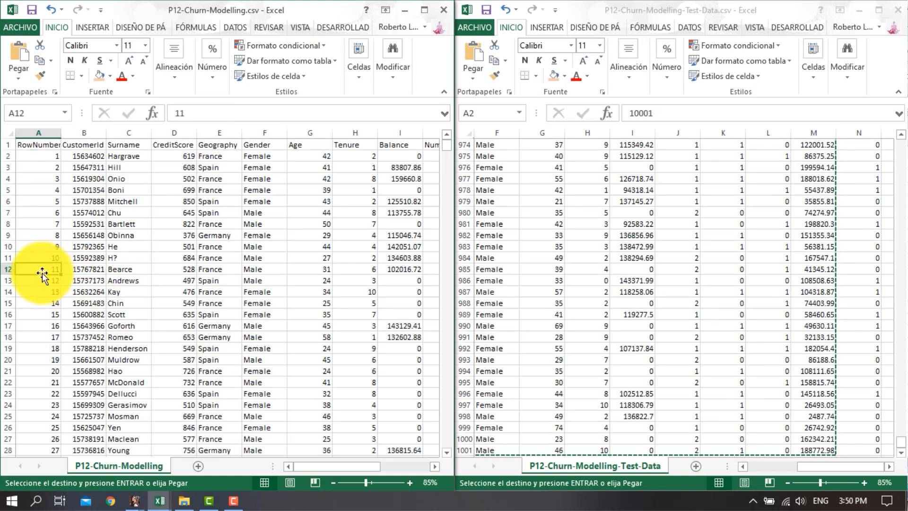
key("ctrl+Down")
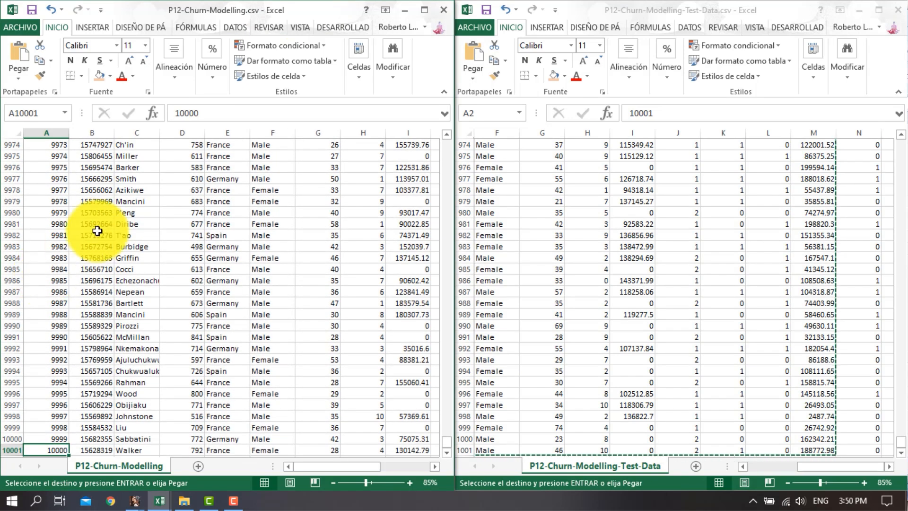
scroll(89, 236, "down", 5)
left_click(49, 292)
key("ctrl+v")
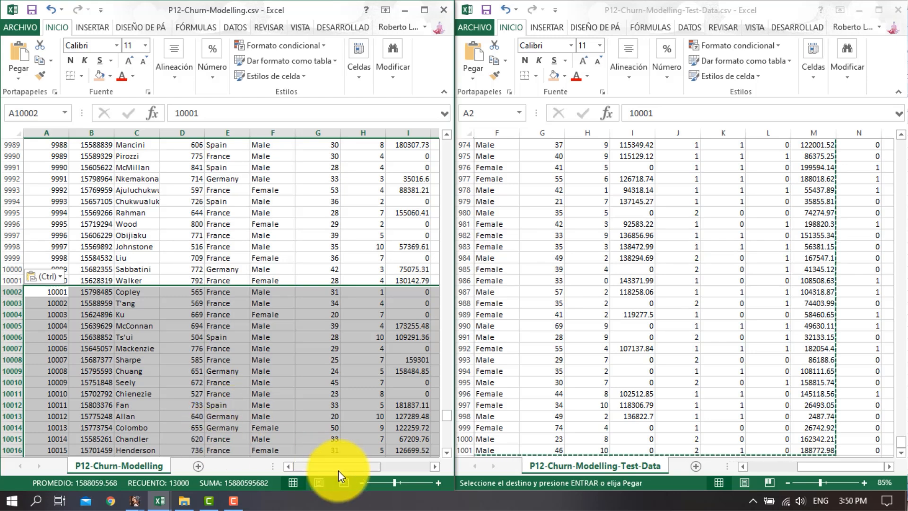
Maximize the P12-Churn-Modelling workbook and compare the original rows with the pasted rows, including the Exited values in column N
left_click_drag(339, 470, 400, 467)
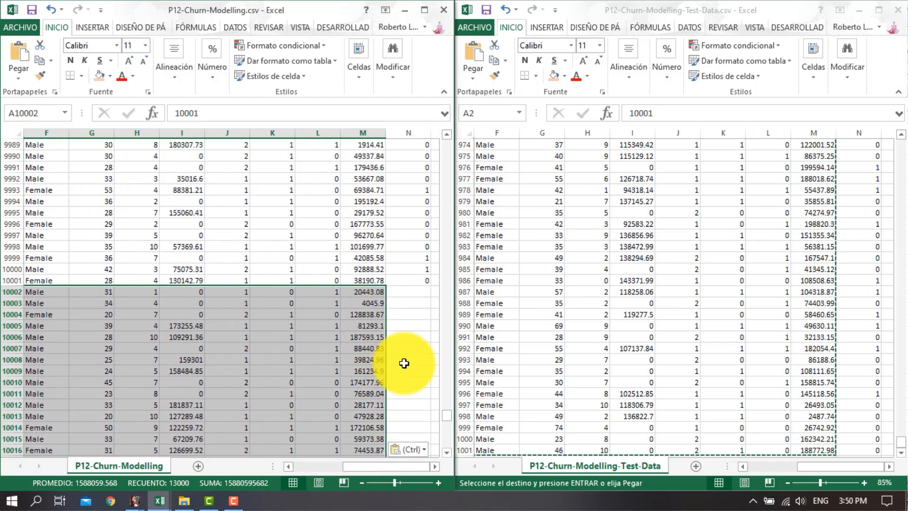
left_click(410, 325)
left_click(425, 10)
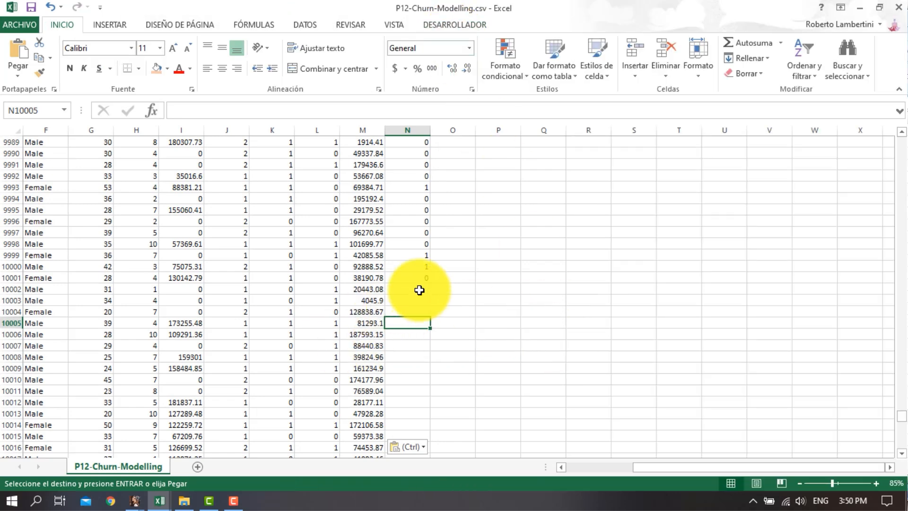
left_click_drag(420, 289, 2, 338)
left_click_drag(46, 266, 645, 151)
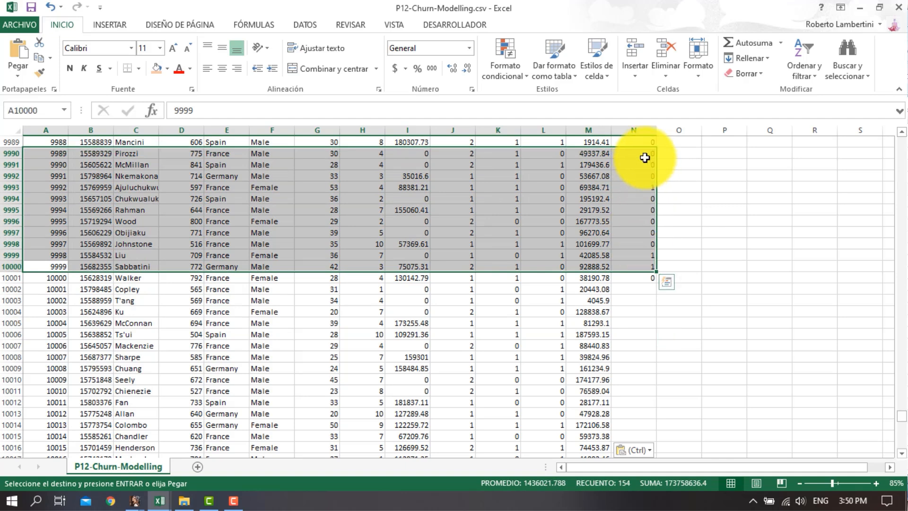
left_click(633, 288)
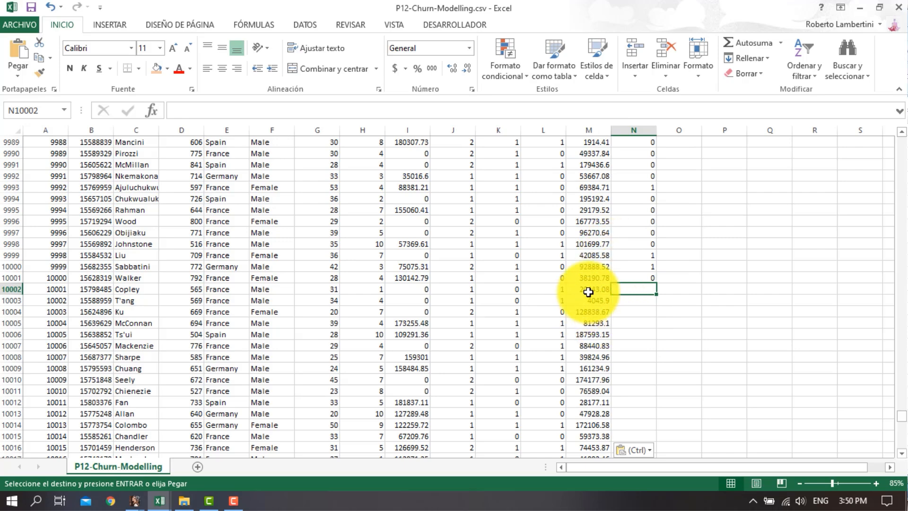
left_click_drag(589, 291, 14, 491)
left_click(457, 323)
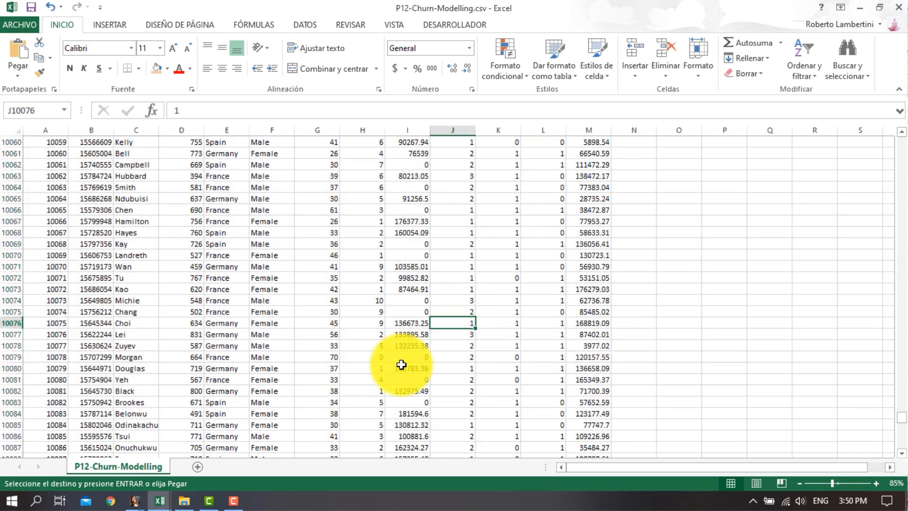
scroll(401, 364, "up", 20)
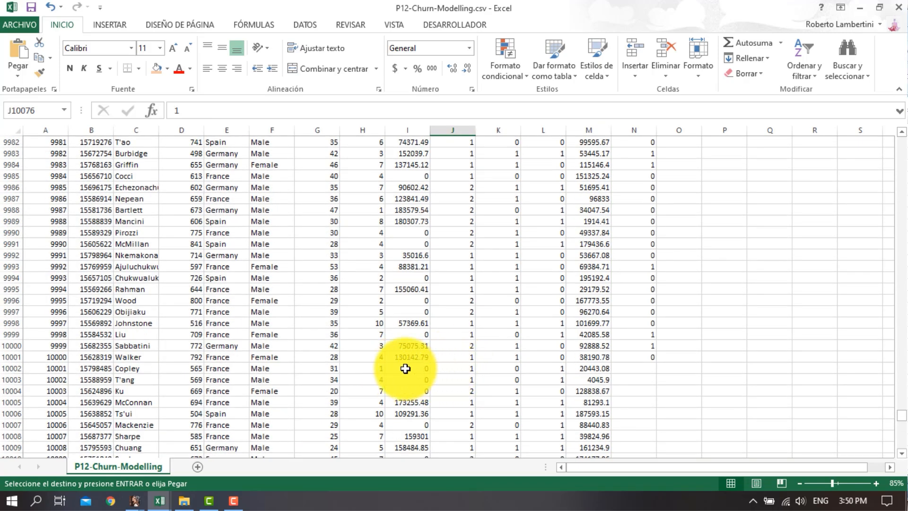
left_click_drag(644, 266, 641, 359)
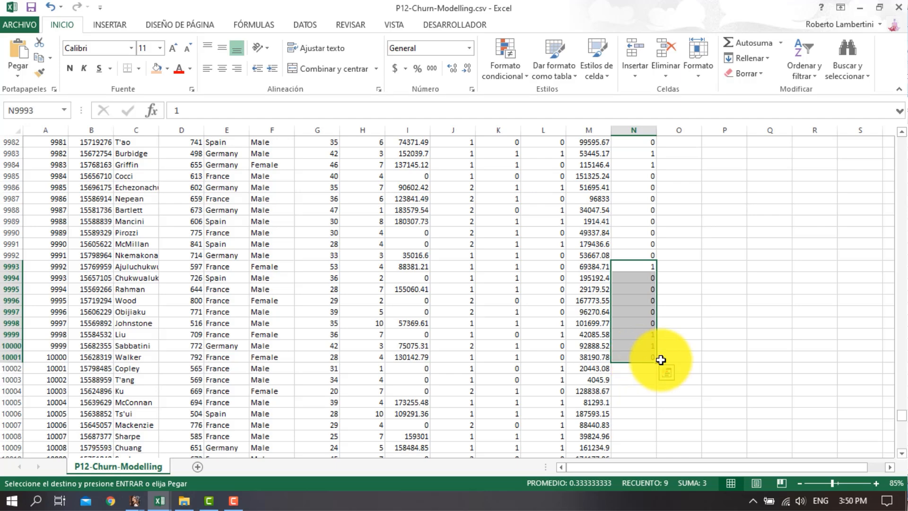
left_click_drag(573, 364, 101, 395)
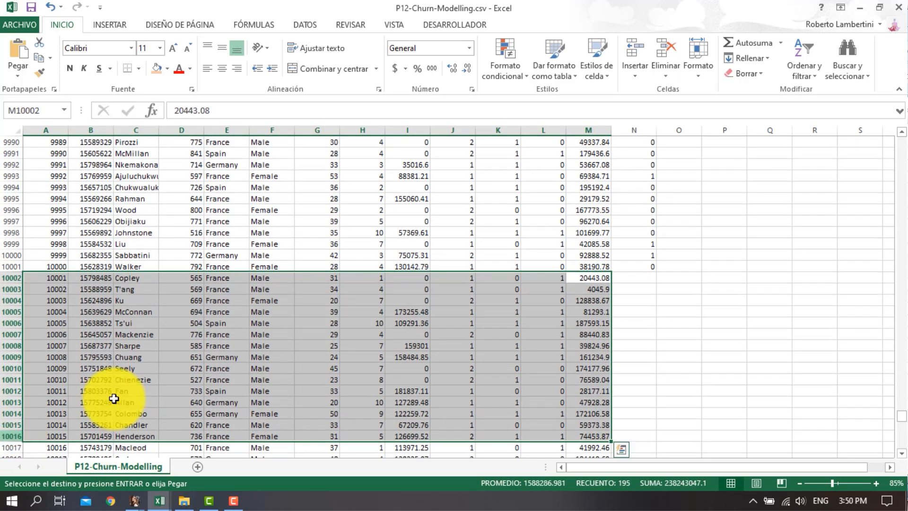
left_click(402, 342)
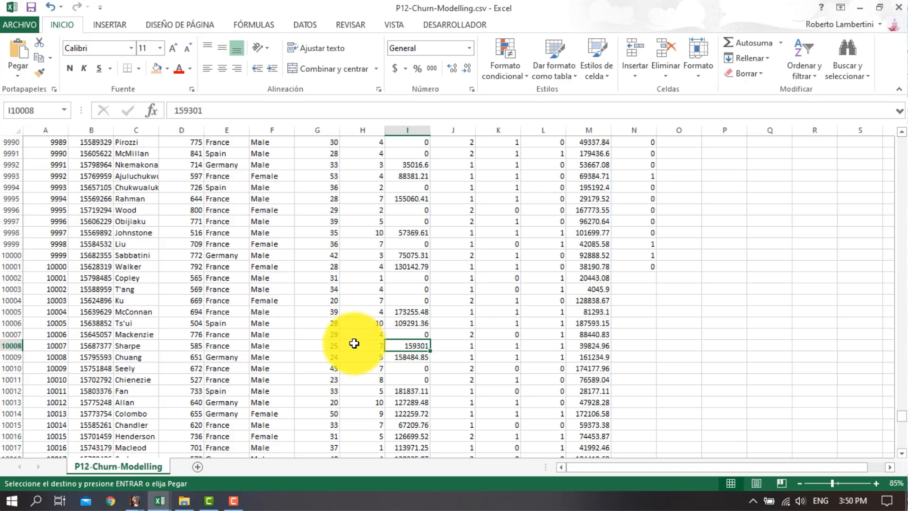
Save the combined workbook as "P12-Churn-Modelling with test data.csv", close it, and locate the new file in the project folder
left_click(21, 23)
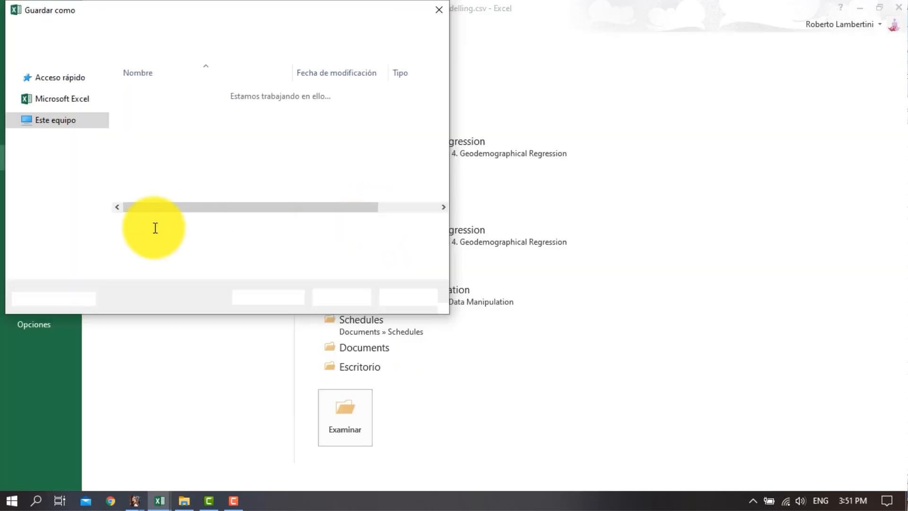
left_click(170, 227)
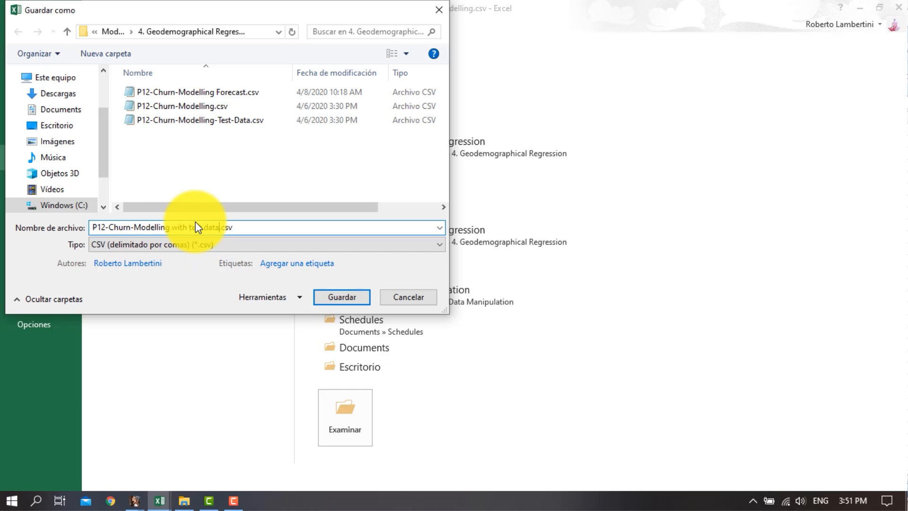
key("Return")
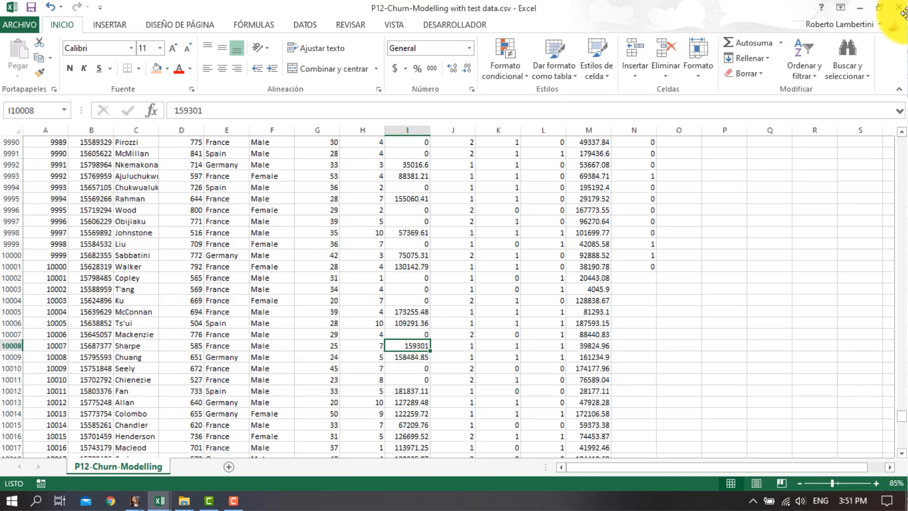
left_click(895, 8)
left_click(277, 143)
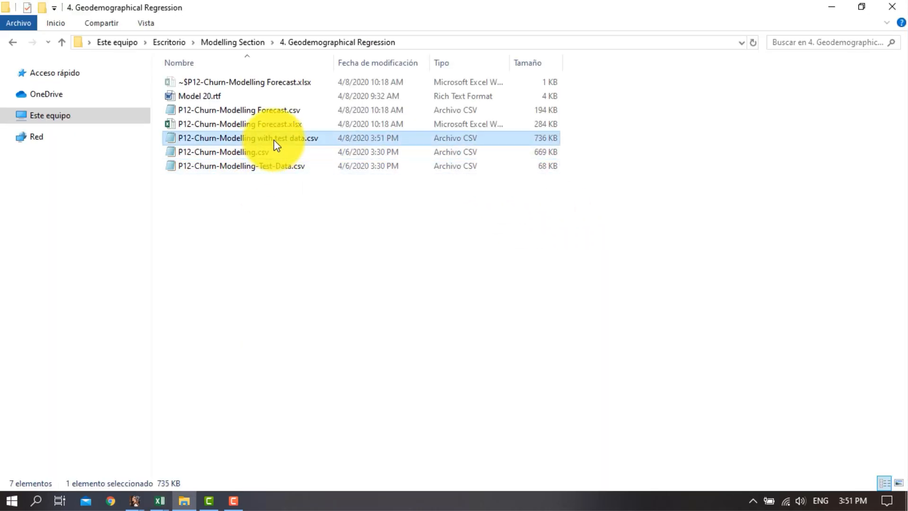
Switch to gretl and browse for a user data file in Desktop > Modelling Section > 4. Geodemographical Regression
left_click(138, 503)
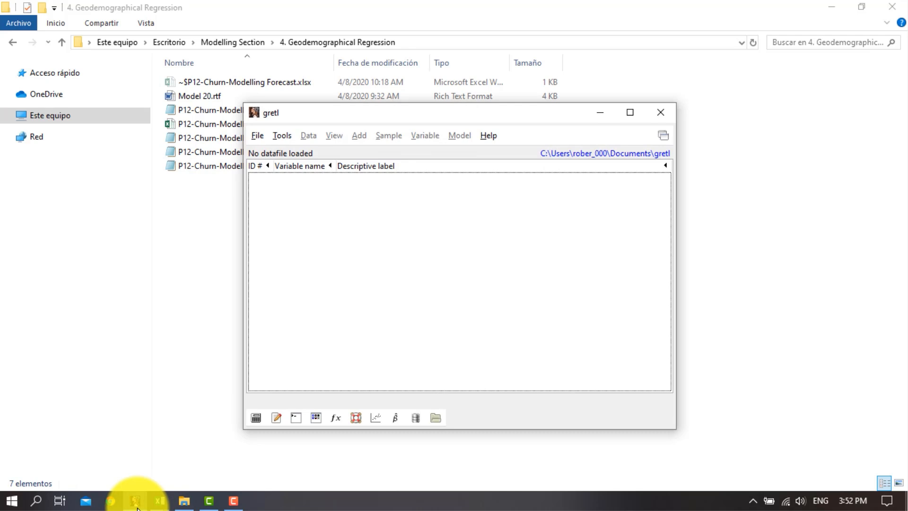
left_click(258, 135)
mouse_move(395, 157)
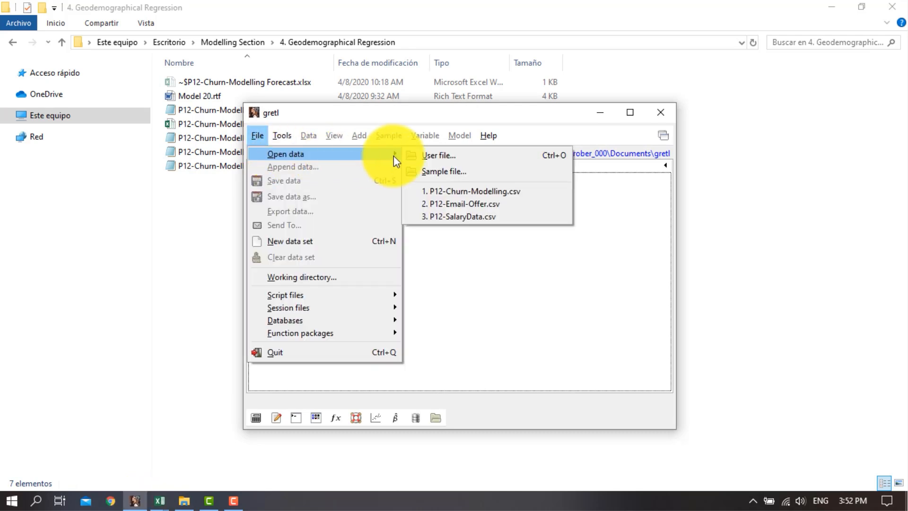
left_click(438, 158)
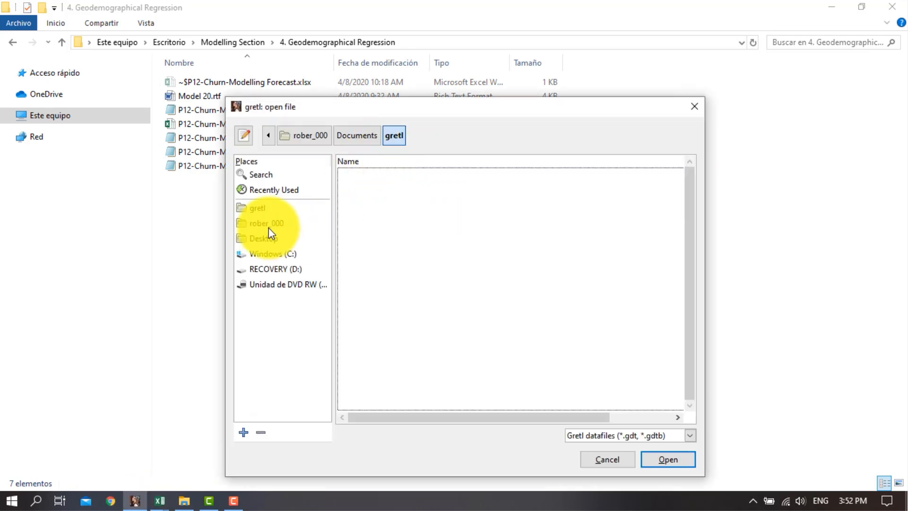
left_click(275, 241)
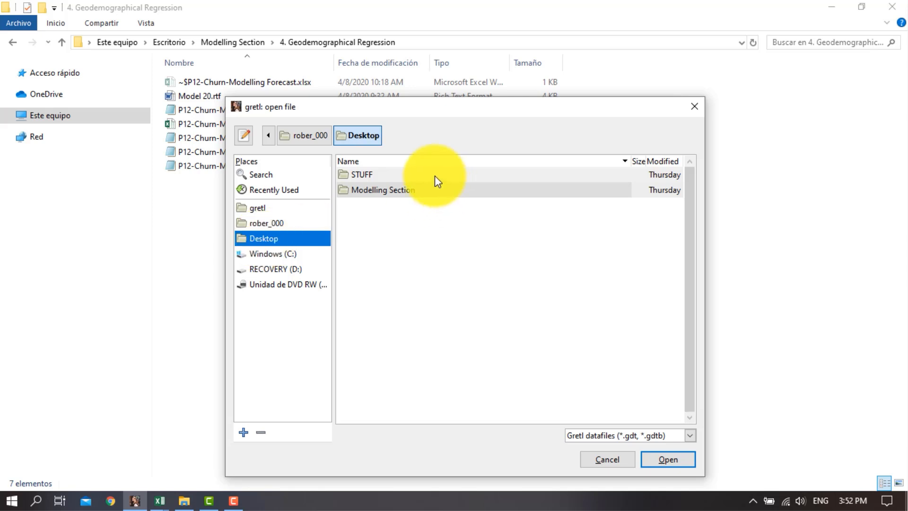
left_click(417, 190)
double_click(417, 191)
double_click(394, 190)
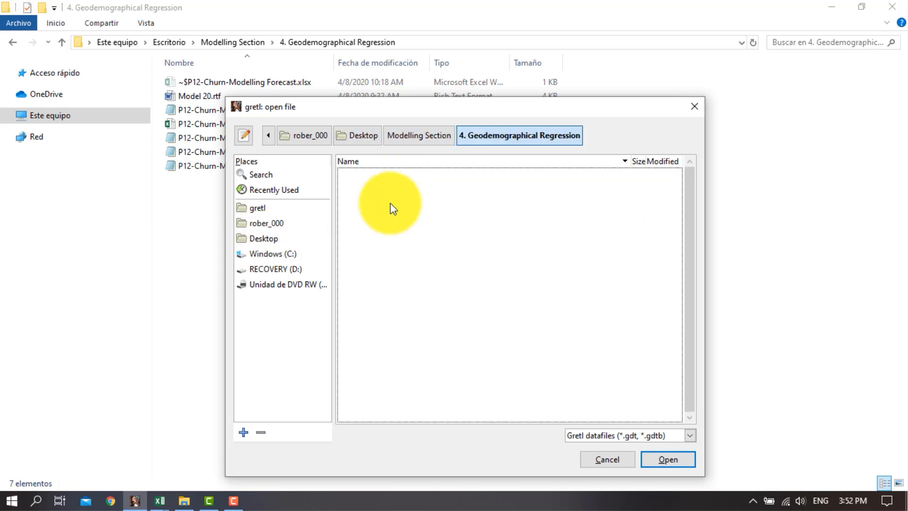
Import the CSV file "P12-Churn-Modelling with test data.csv" as undated data and close the import report and string table
left_click(649, 436)
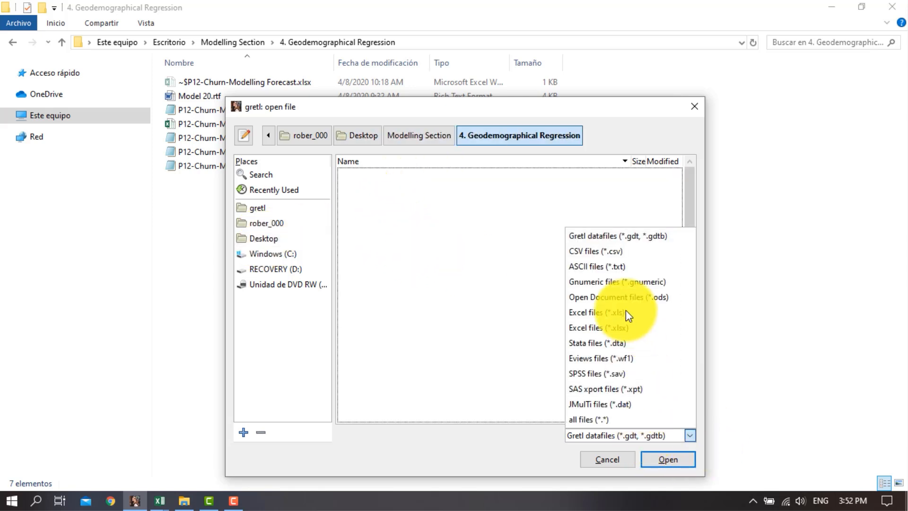
left_click(626, 252)
double_click(475, 194)
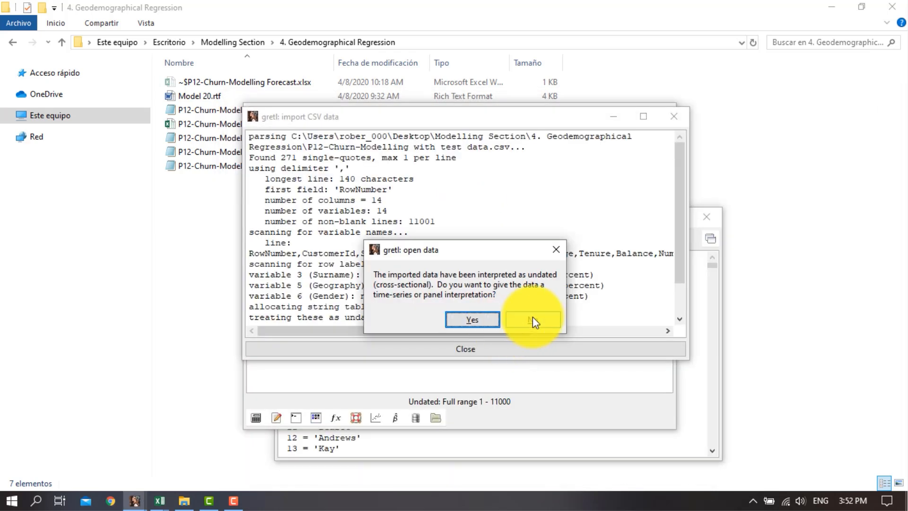
left_click(533, 317)
left_click(674, 116)
left_click(706, 215)
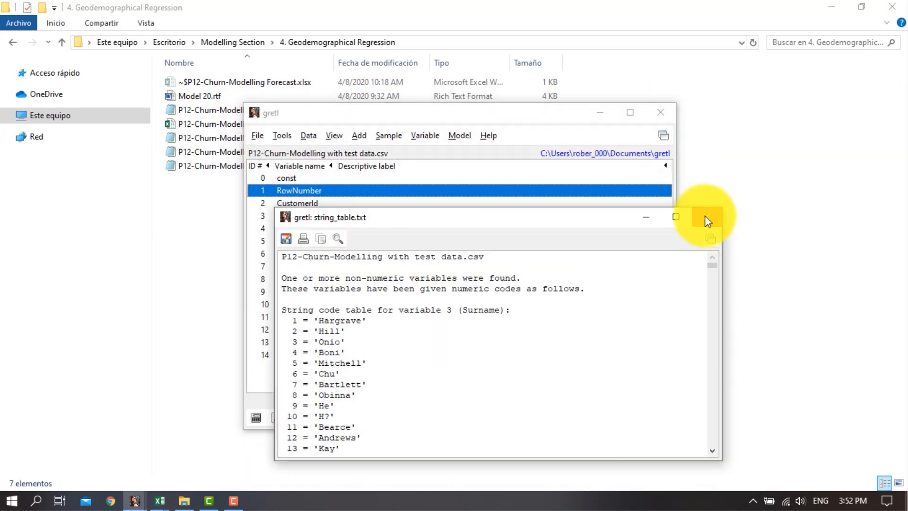
Create dummy variables for the discrete variable Gender, covering Female and Male
left_click(294, 242)
left_click(294, 254)
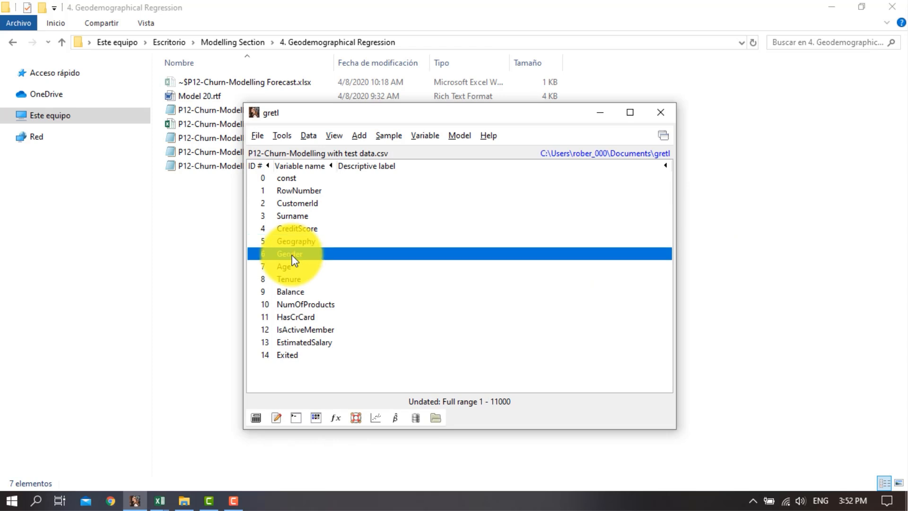
left_click(359, 135)
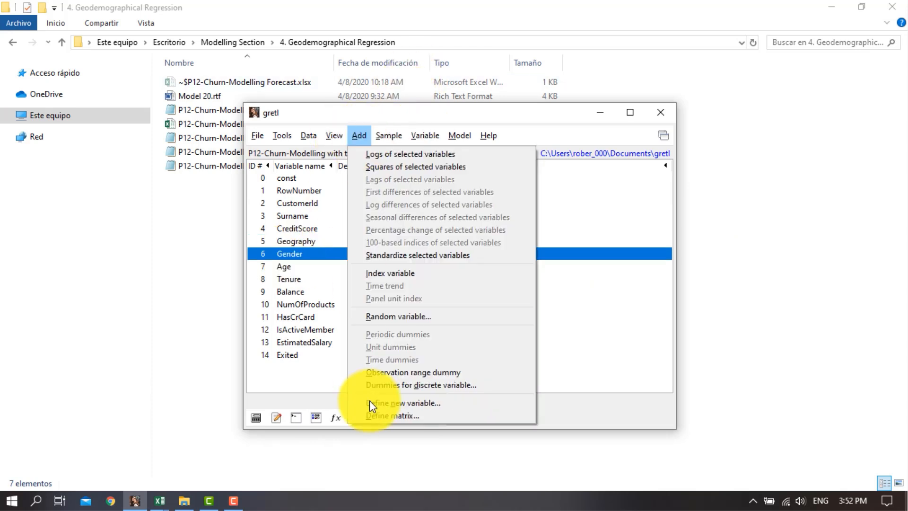
left_click(401, 384)
left_click(461, 441)
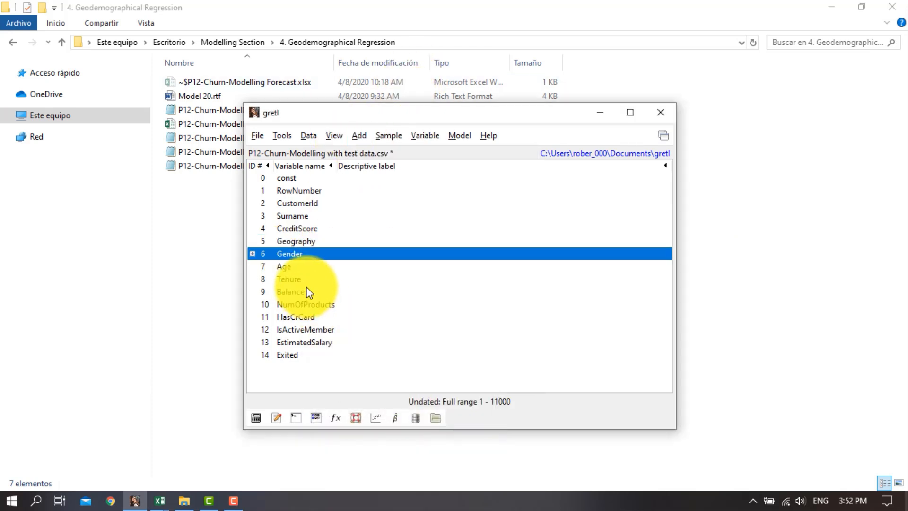
Create dummy variables for the discrete variable Geography
left_click(311, 241)
left_click(359, 135)
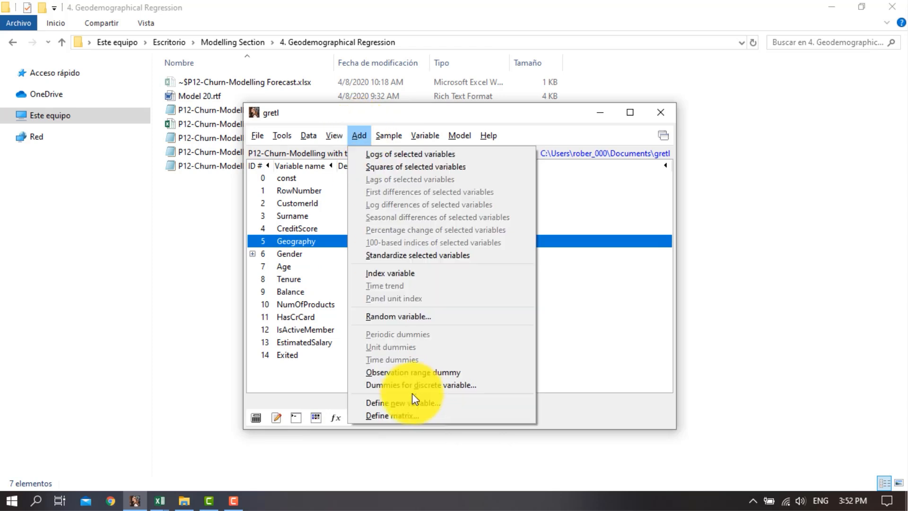
left_click(416, 391)
left_click(491, 440)
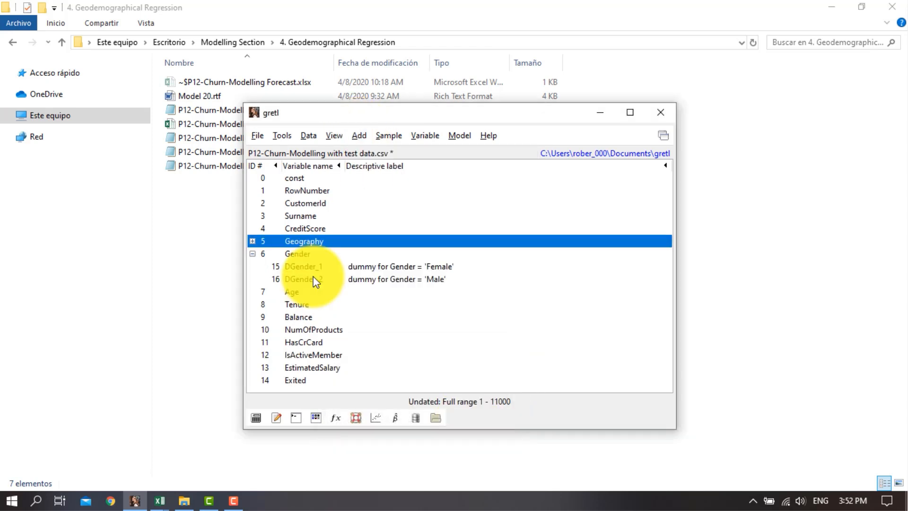
Edit the attributes of the dummy variable DGender_2 to rename it Male
right_click(308, 282)
left_click(305, 280)
left_click(302, 279)
right_click(302, 279)
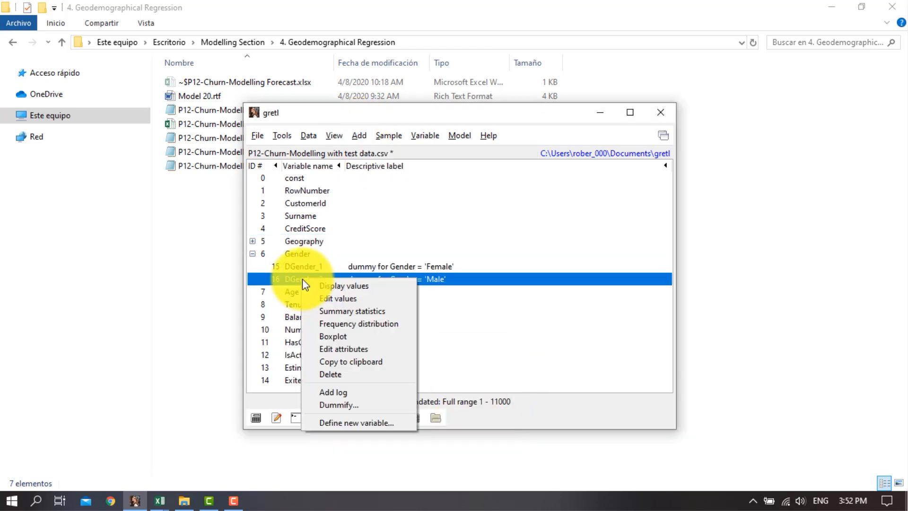
left_click(369, 347)
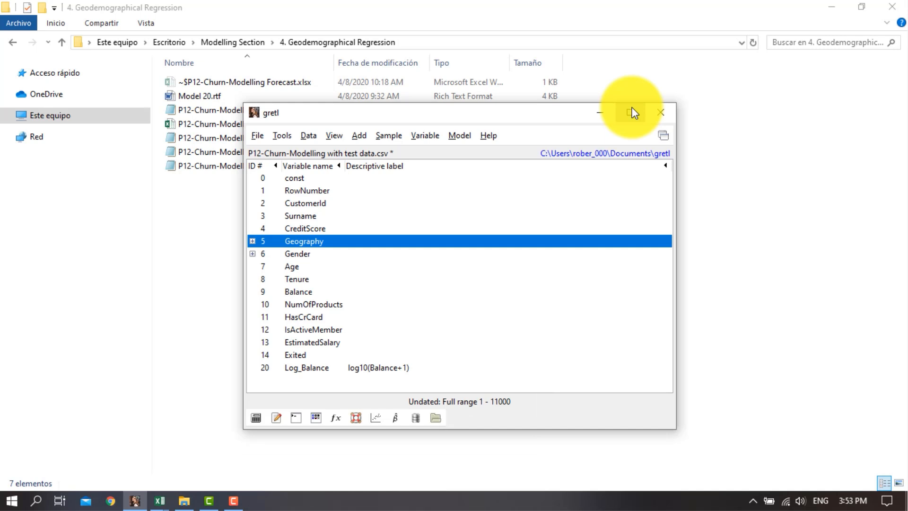
Maximize the gretl window and expand Gender and Geography to show their dummy variables
left_click(630, 112)
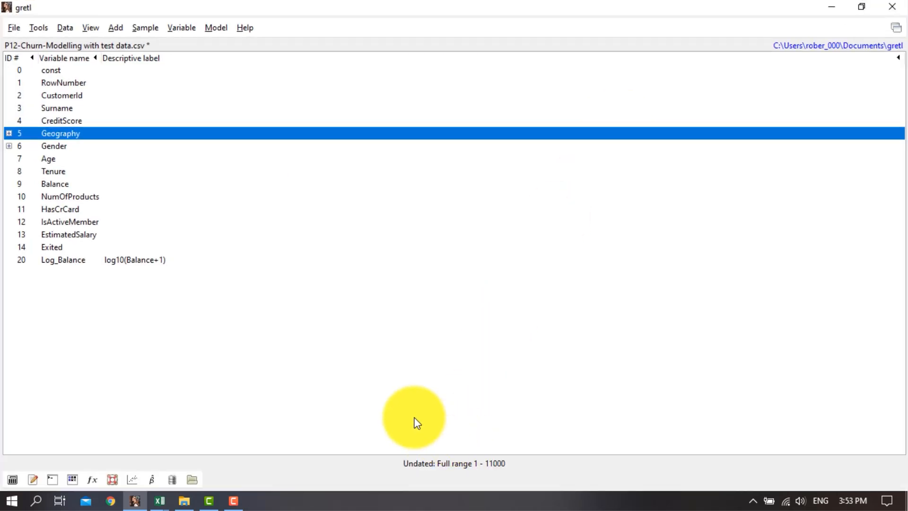
left_click(9, 145)
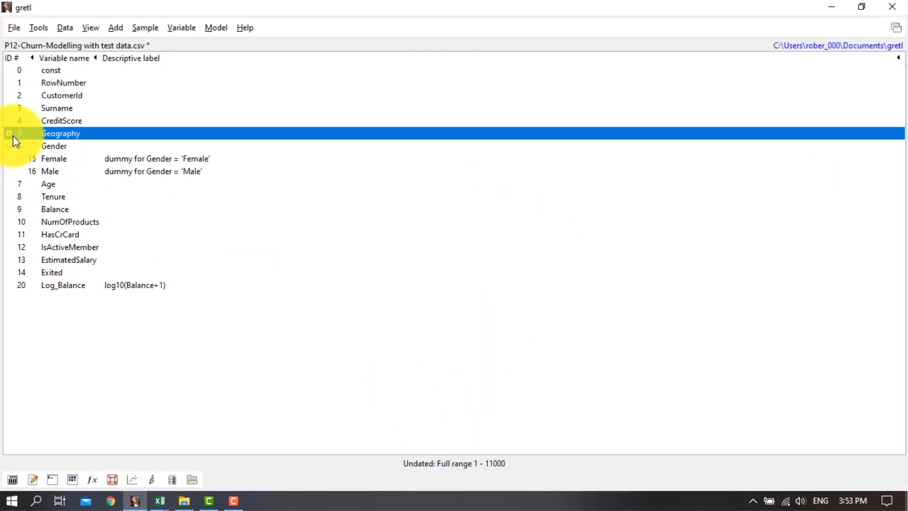
left_click(9, 134)
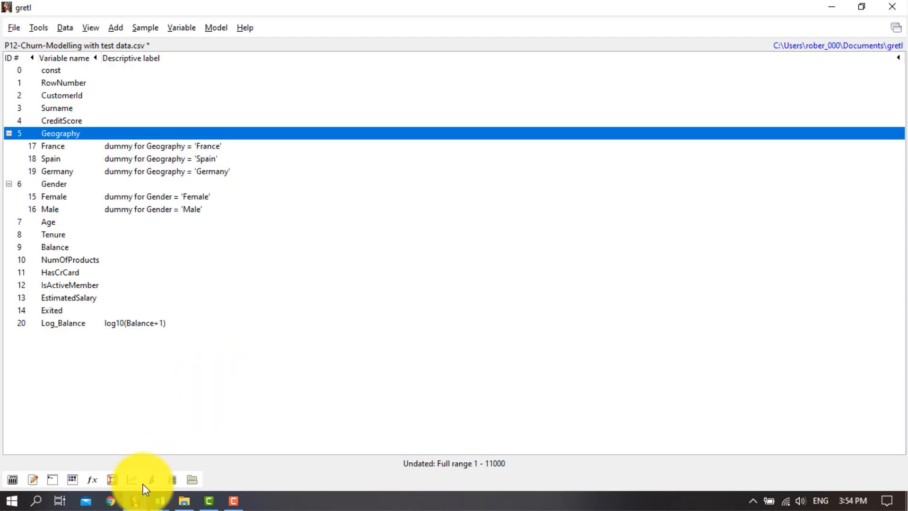
Switch to File Explorer and open the reference model document "Model 20.rtf" in Word to read its results
left_click(182, 499)
left_click(223, 96)
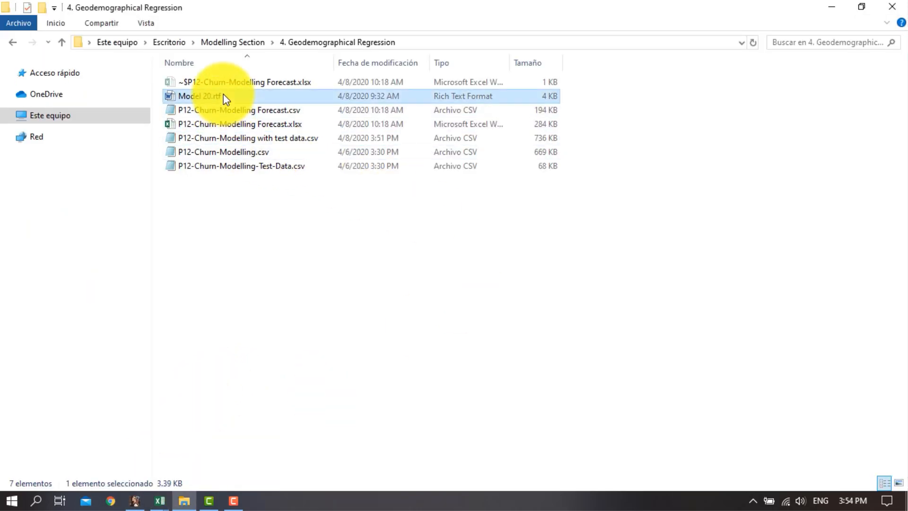
double_click(223, 96)
scroll(563, 313, "down", 1)
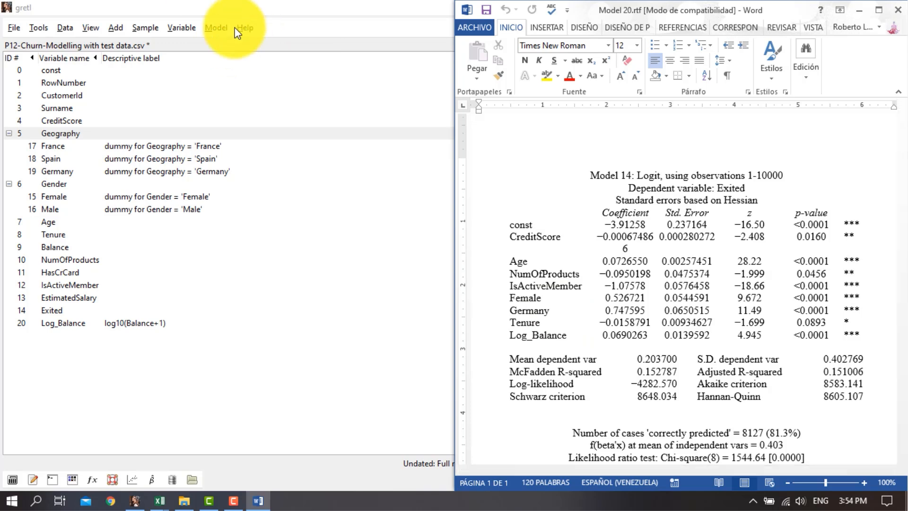
In gretl, estimate a logit model of Exited on CreditScore, Age, Tenure, NumOfProducts, IsActiveMember, Female, Germany and Log_Balance, showing p-values
left_click(216, 29)
mouse_move(256, 84)
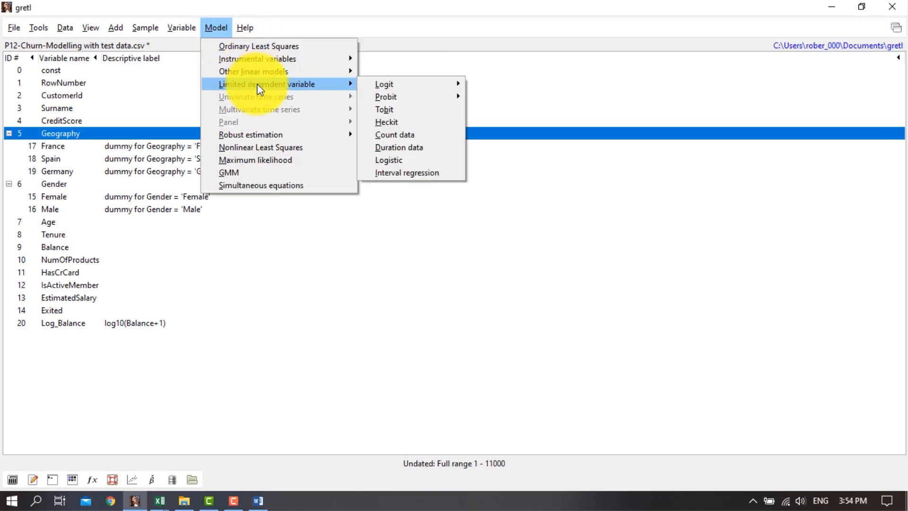
mouse_move(392, 84)
left_click(478, 89)
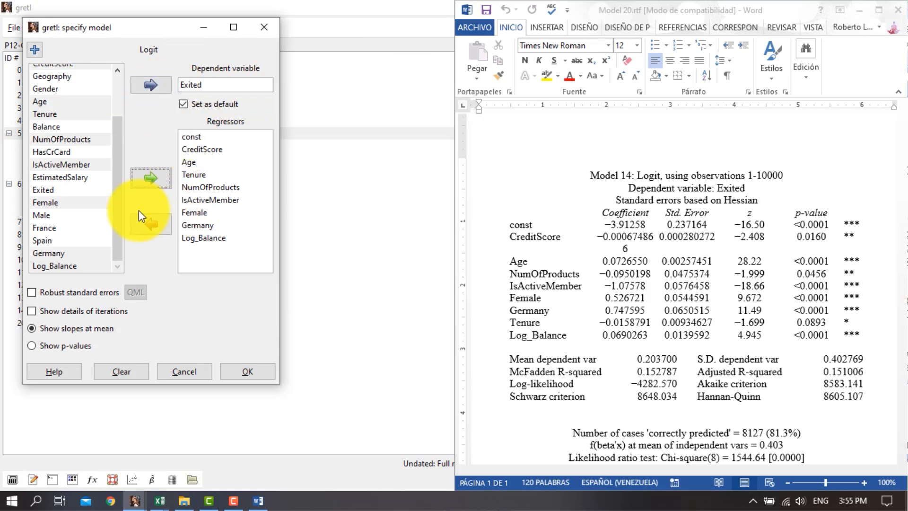
left_click(40, 346)
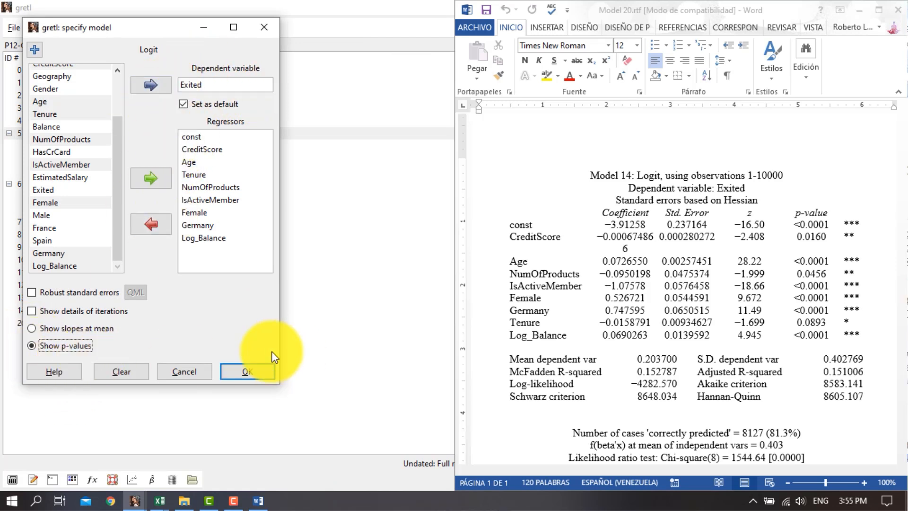
left_click(258, 374)
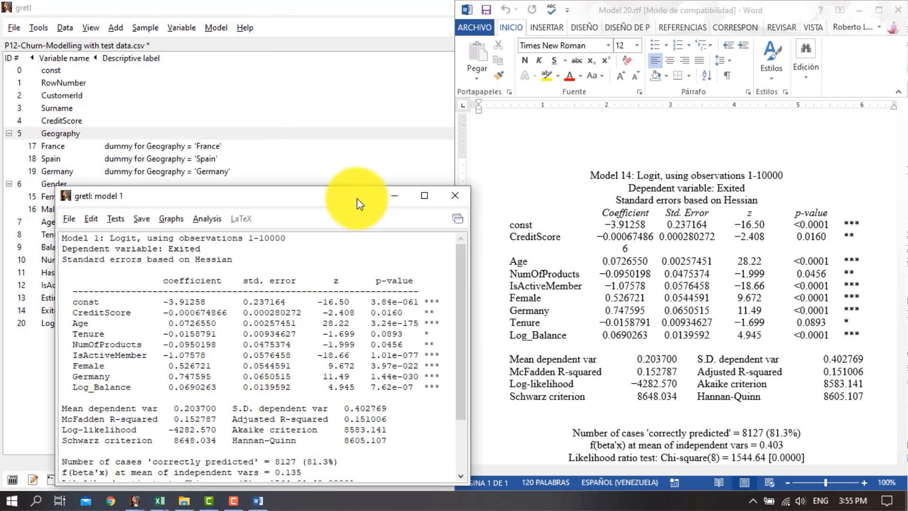
Compare the new model's CreditScore coefficient and adjusted R-squared with the Word reference, and check the observation range used
left_click_drag(347, 198, 350, 121)
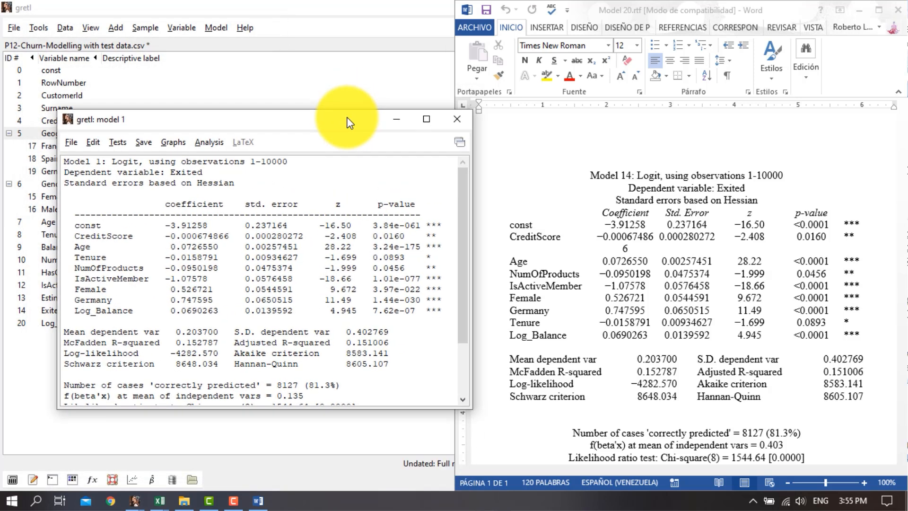
left_click_drag(166, 236, 233, 236)
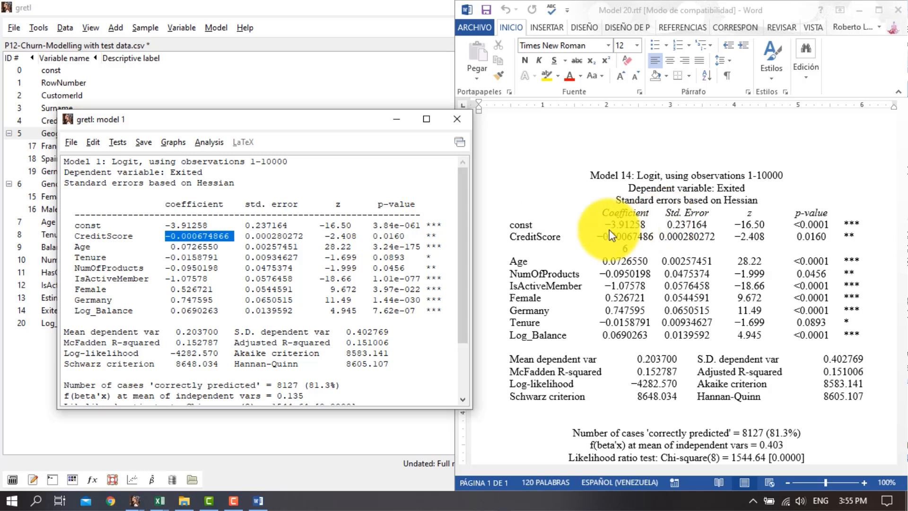
left_click(629, 237)
double_click(641, 241)
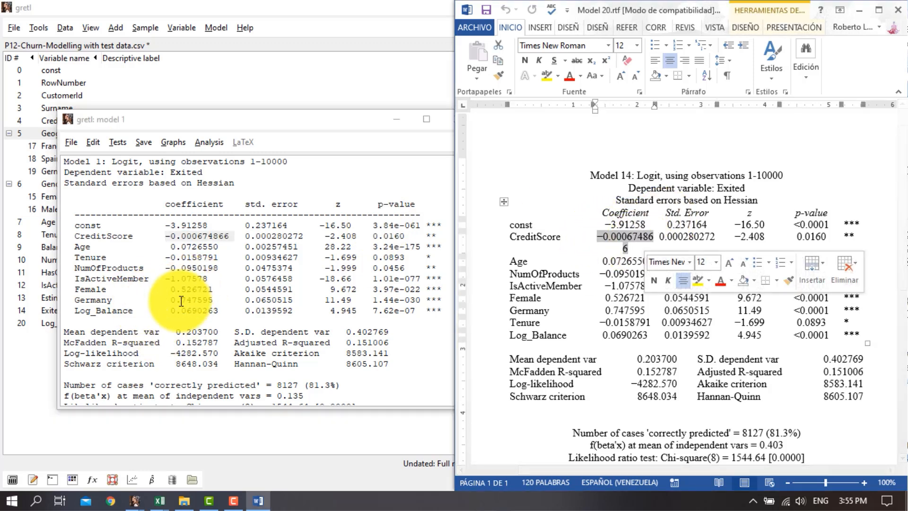
left_click(376, 344)
double_click(377, 344)
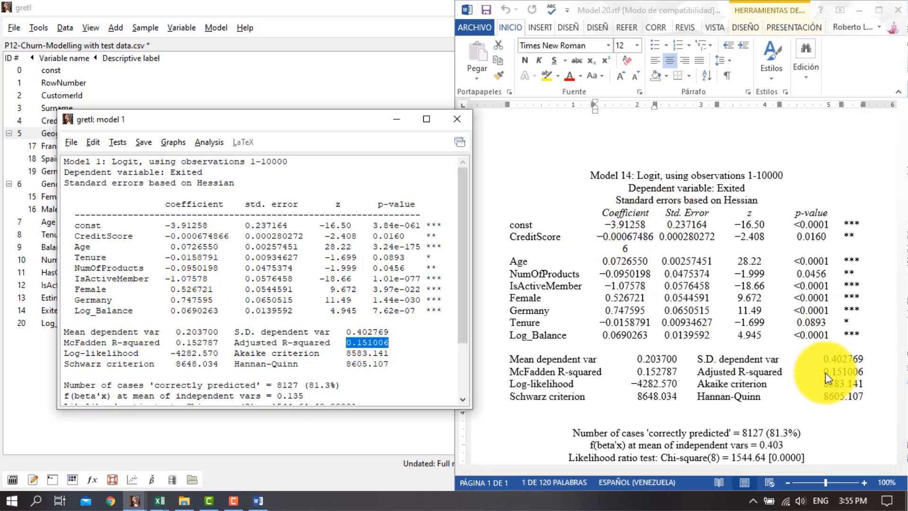
left_click_drag(809, 372, 869, 370)
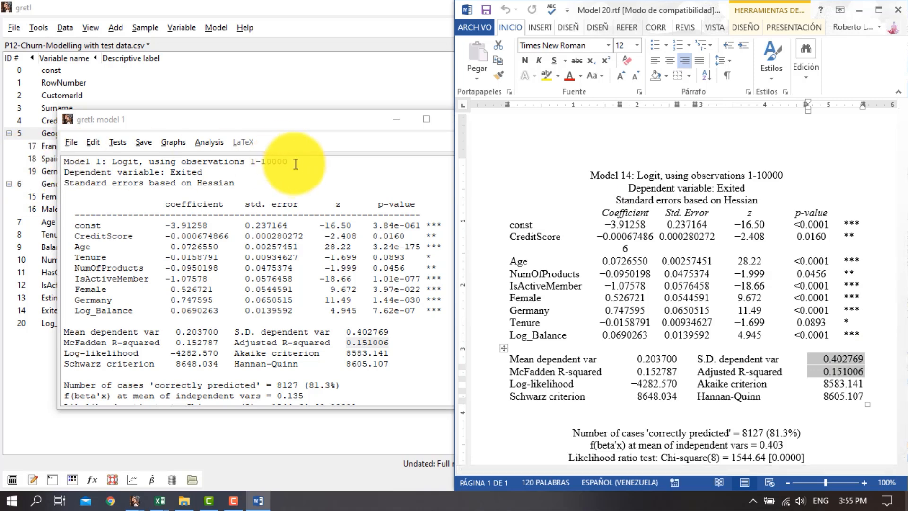
left_click_drag(287, 162, 250, 162)
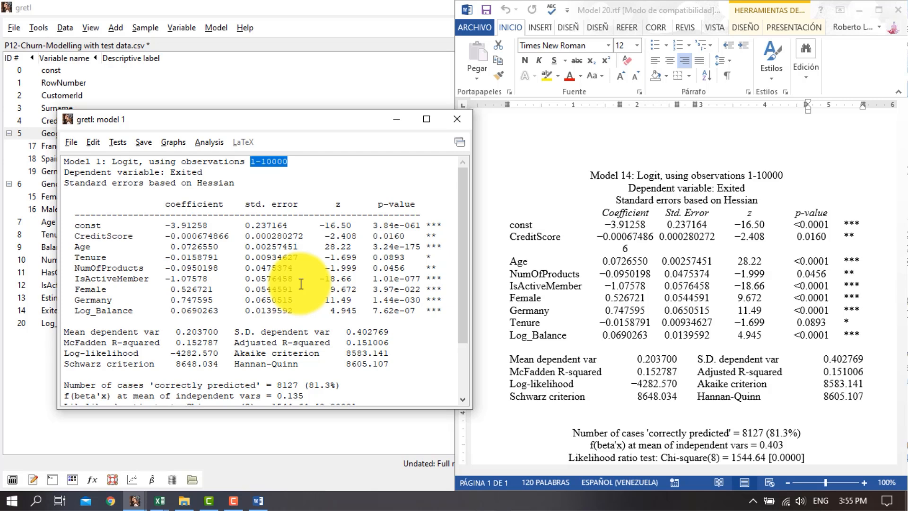
Run a static forecast from the logit model for observations 10001 to 11000 with 0 pre-forecast observations to graph
left_click(209, 141)
left_click(225, 177)
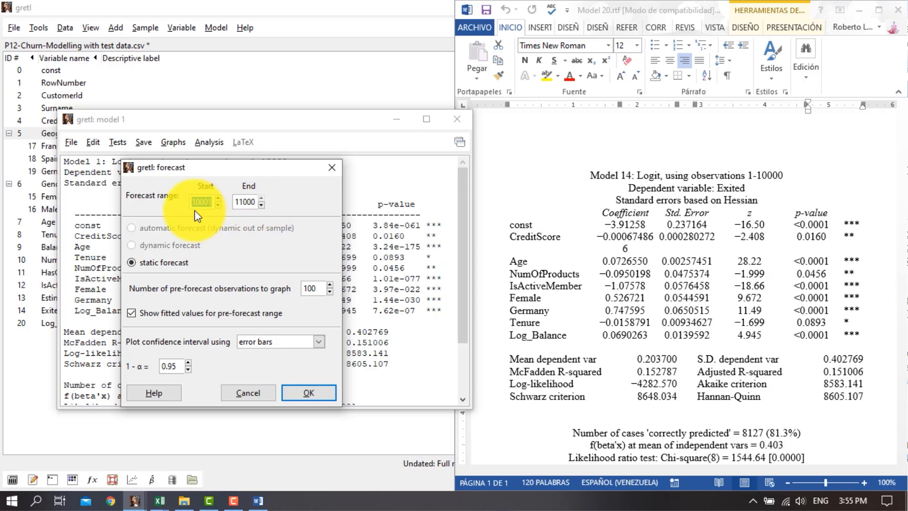
double_click(323, 288)
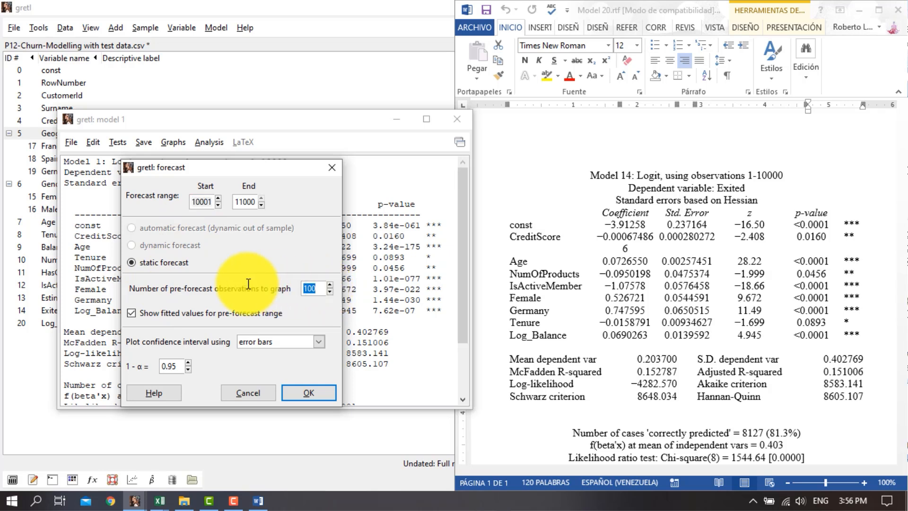
type("0")
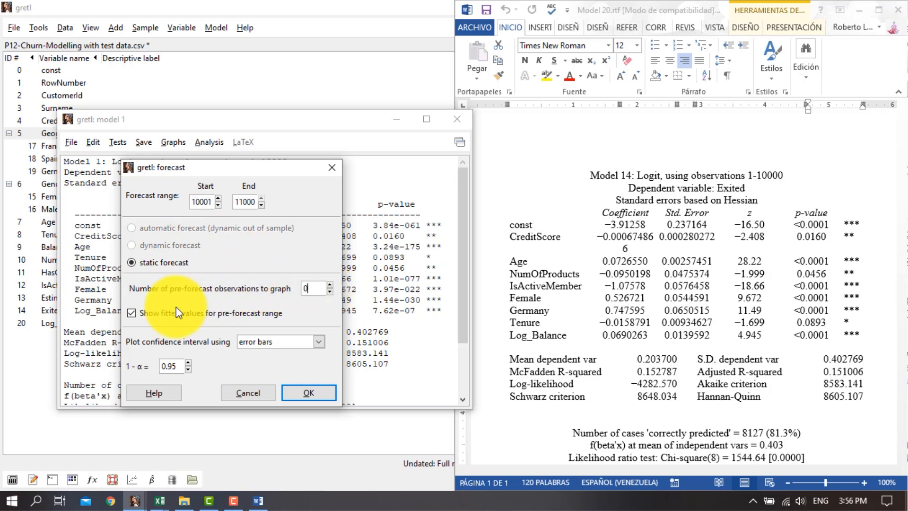
left_click(140, 314)
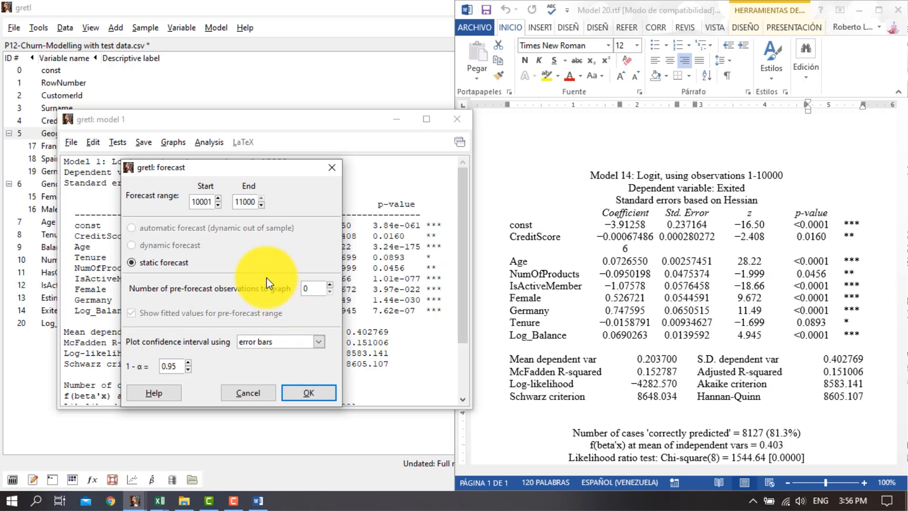
left_click(309, 393)
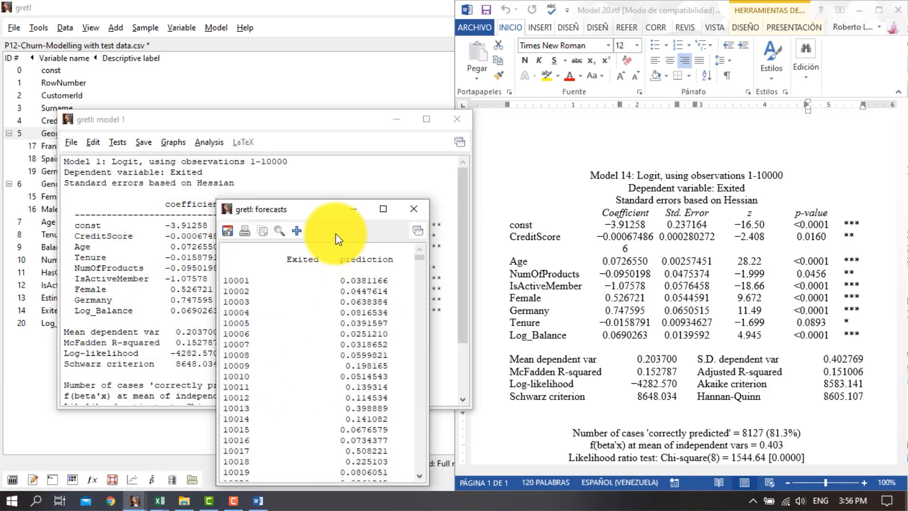
Examine the predicted Exited probabilities for the test observations in the forecasts window
left_click_drag(328, 208, 325, 101)
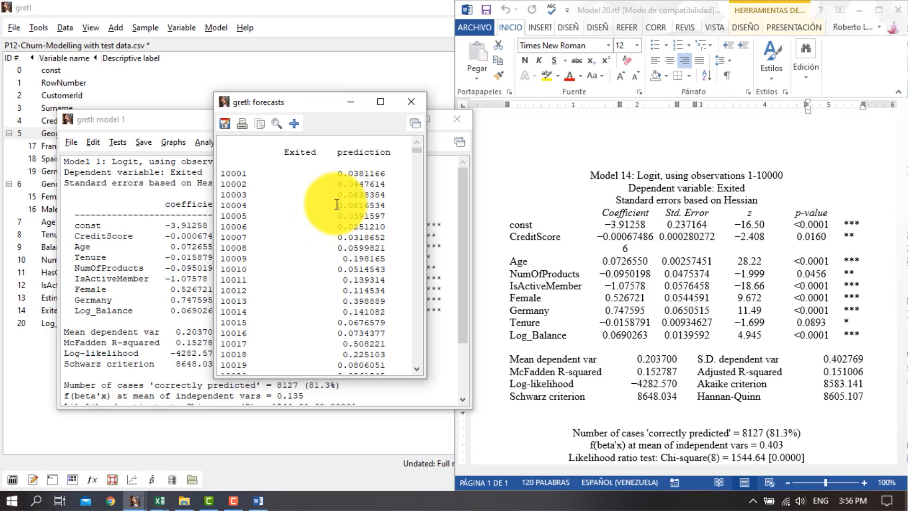
scroll(331, 215, "down", 6)
scroll(344, 229, "up", 6)
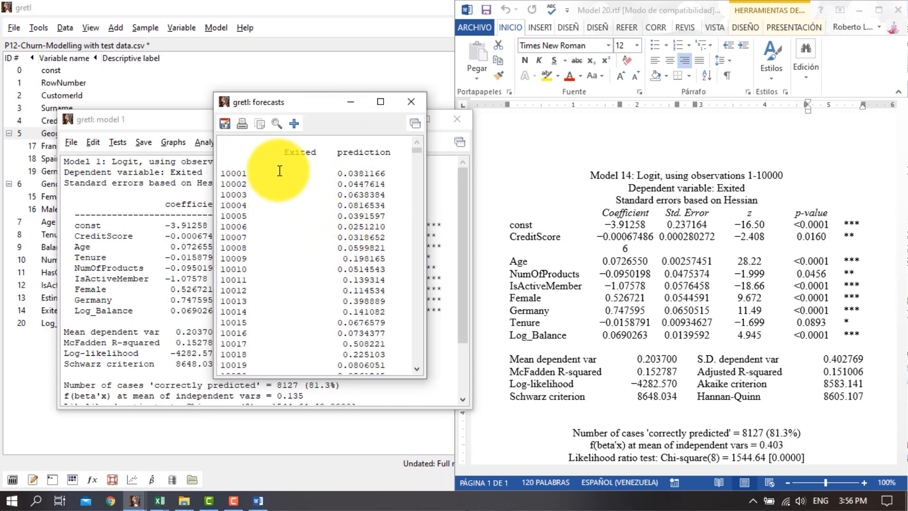
left_click_drag(273, 173, 313, 283)
left_click_drag(311, 240, 296, 258)
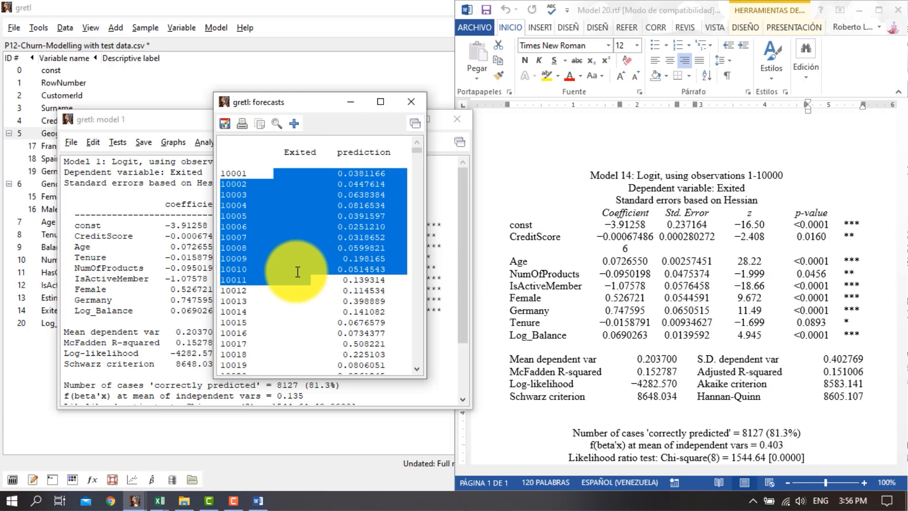
left_click(296, 260)
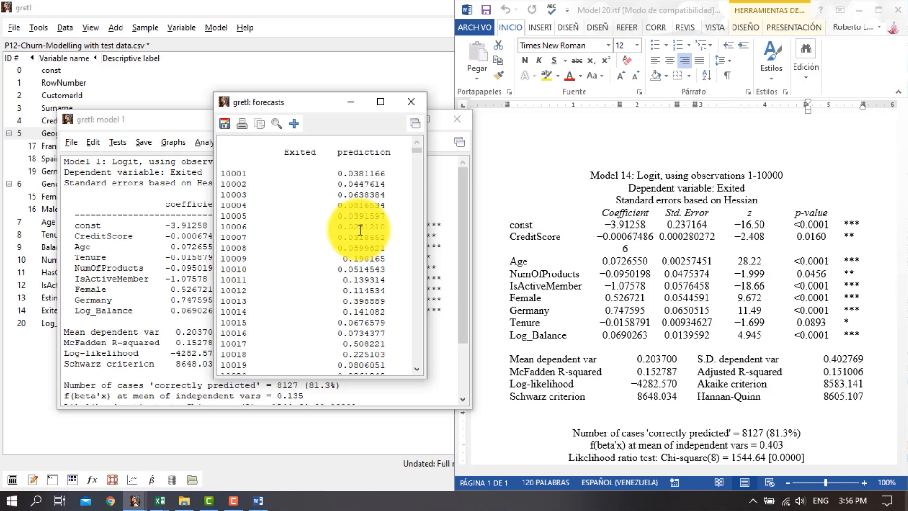
scroll(361, 230, "down", 10)
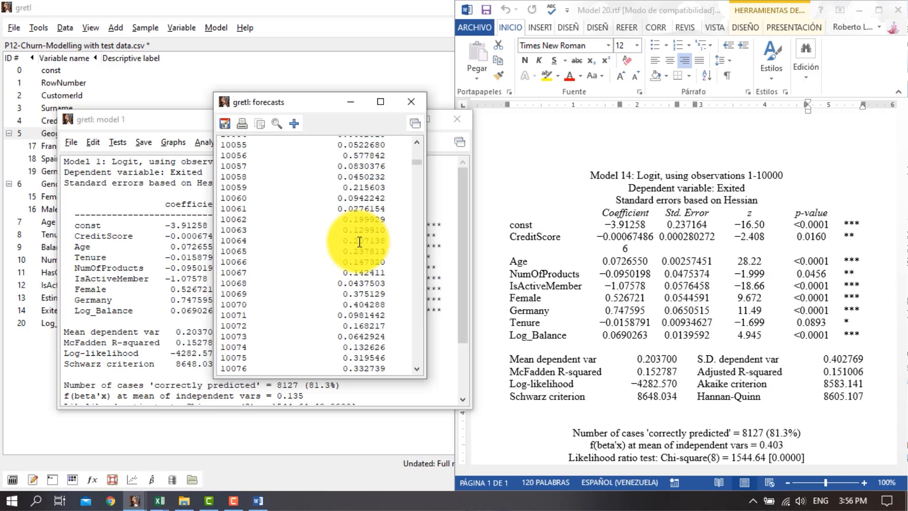
scroll(359, 242, "down", 17)
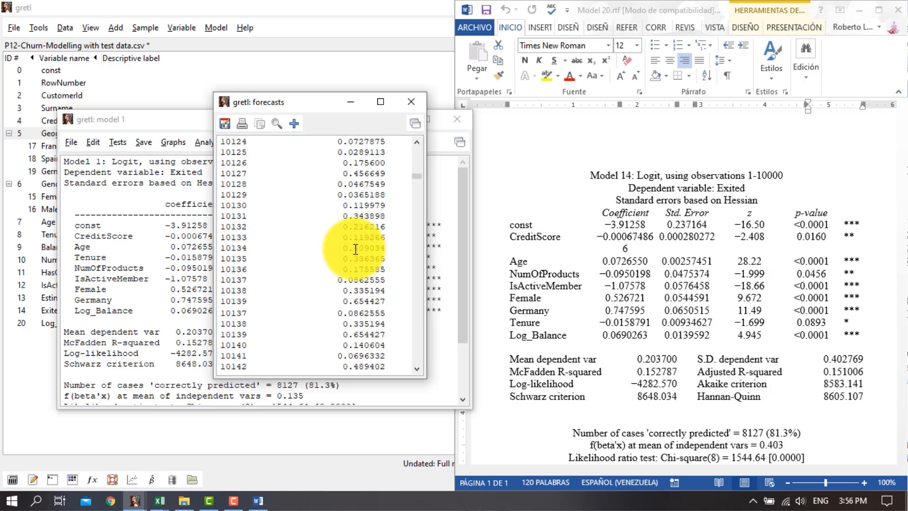
scroll(355, 250, "up", 20)
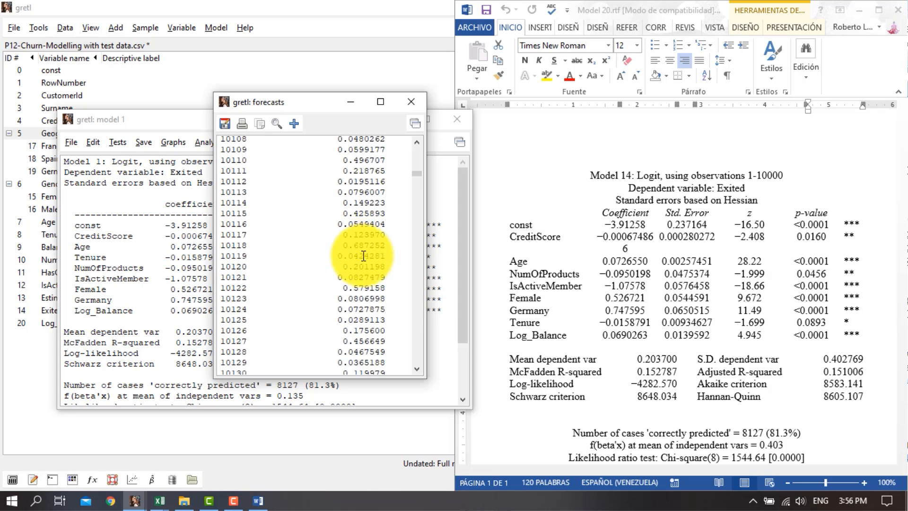
scroll(356, 262, "up", 12)
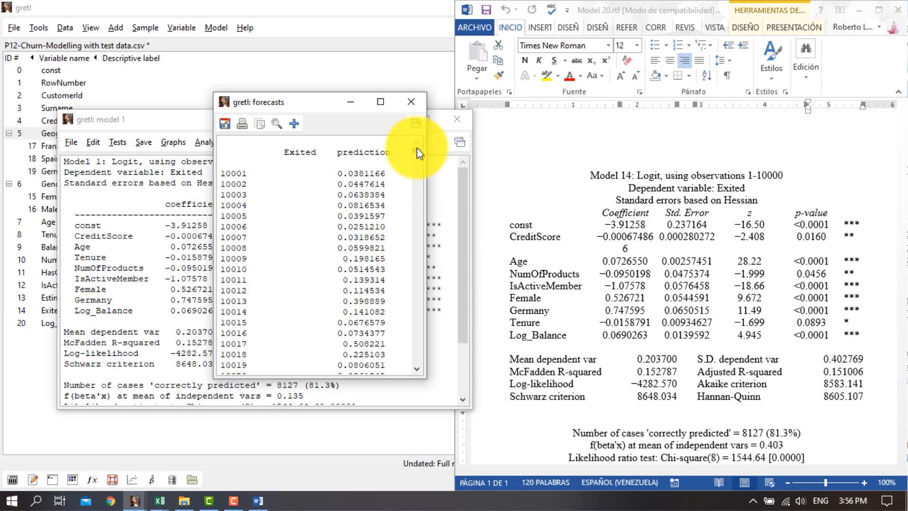
mouse_move(417, 151)
left_mouse_down()
mouse_move(422, 314)
mouse_move(419, 134)
left_mouse_up()
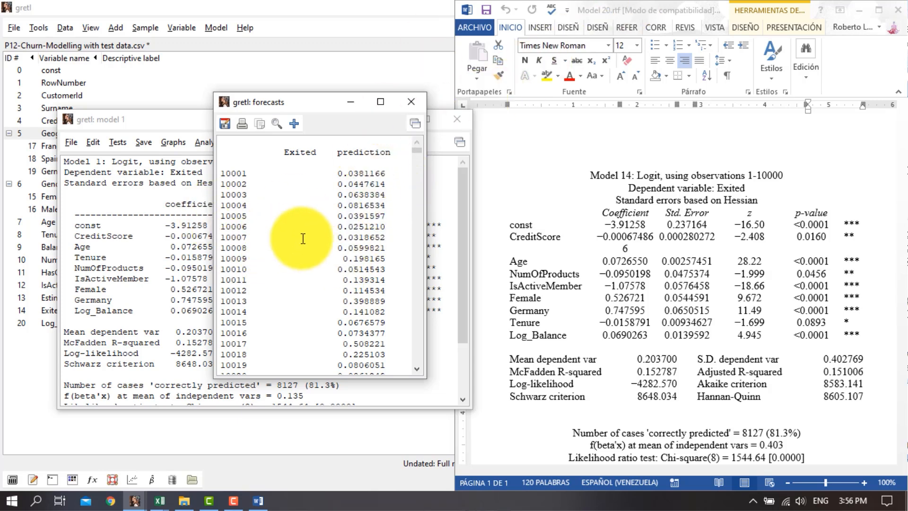
Save the forecast as a series named P_Hat_TestData with the description "forecast of Exited Probability"
left_click(293, 123)
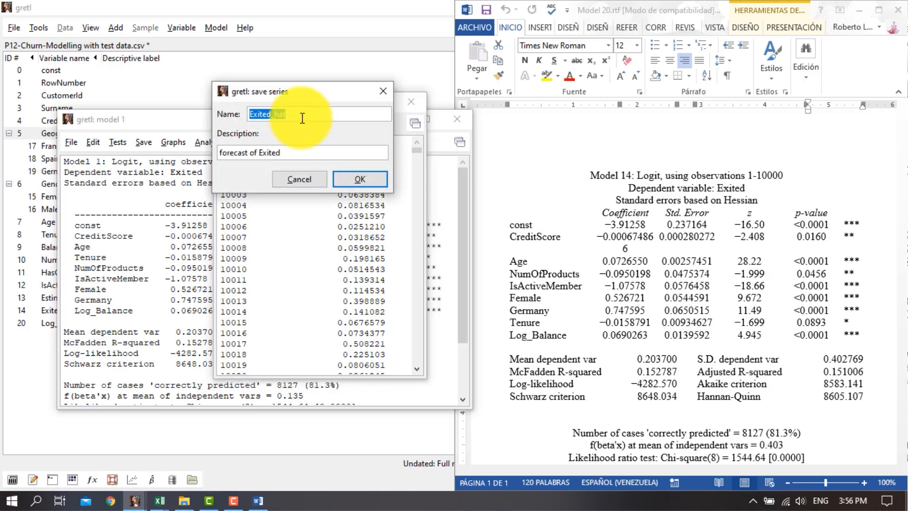
left_click_drag(301, 118, 199, 108)
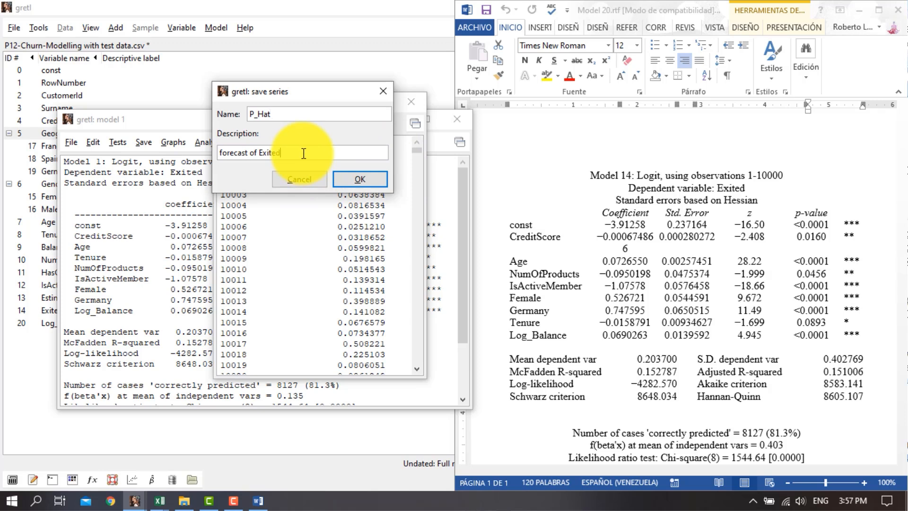
double_click(286, 160)
double_click(289, 115)
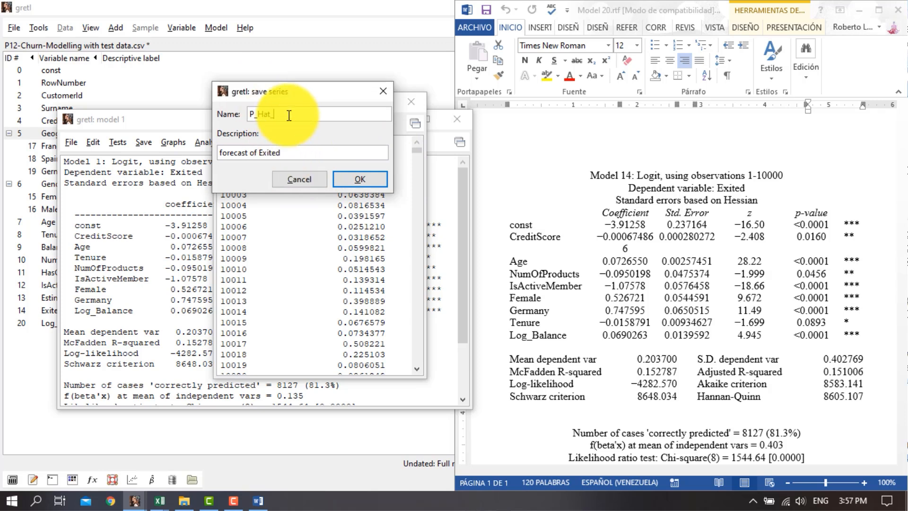
type("_Test")
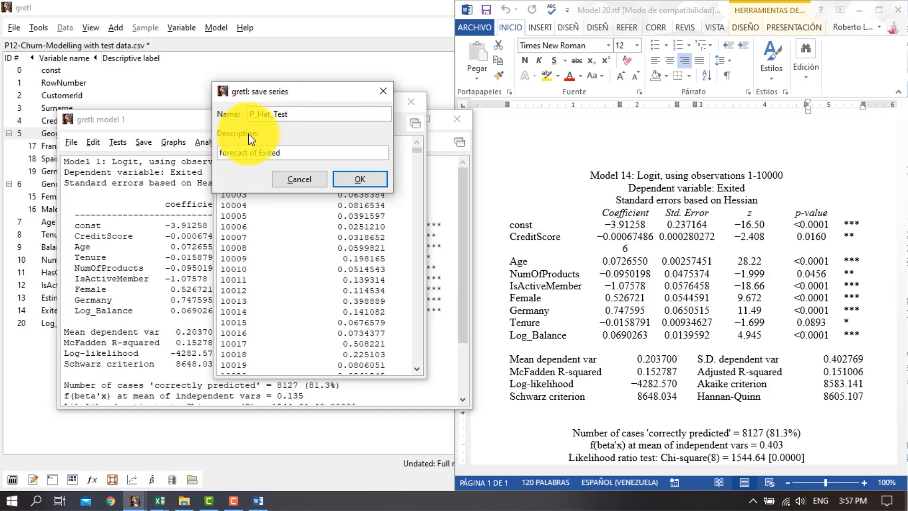
type("Data")
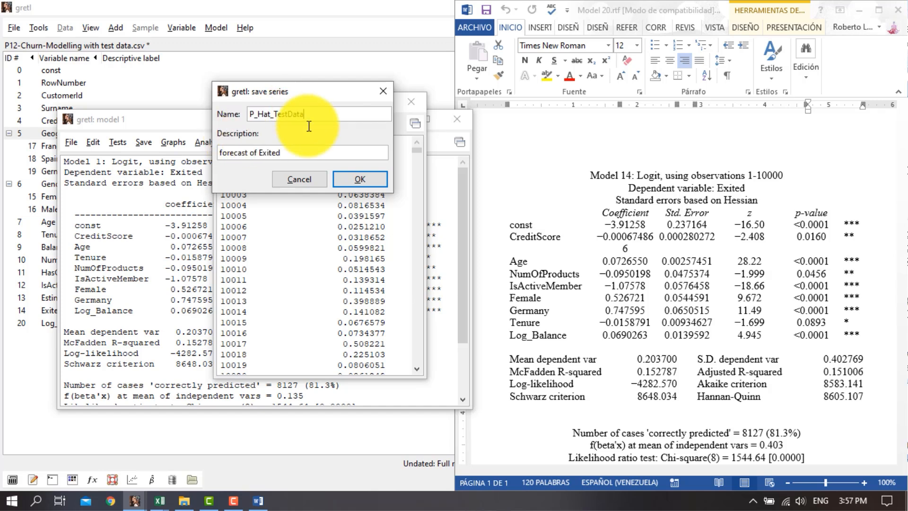
left_click(319, 156)
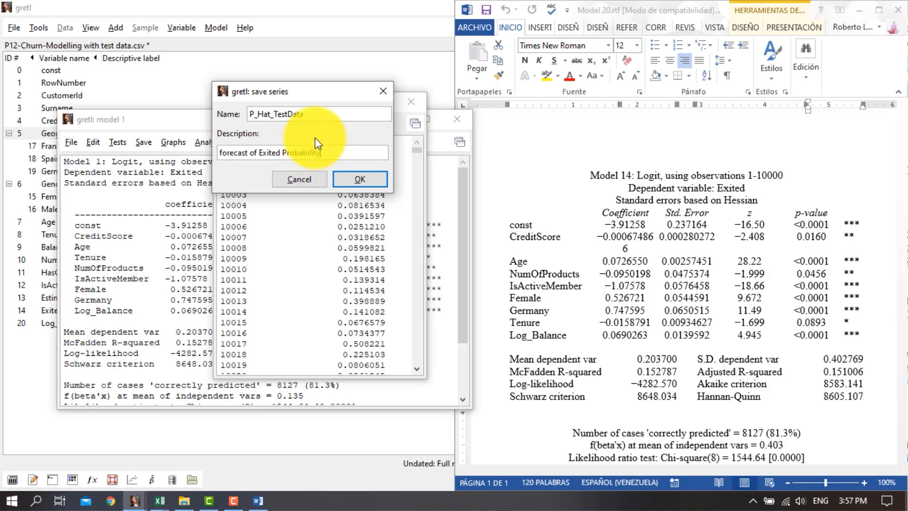
left_click(366, 180)
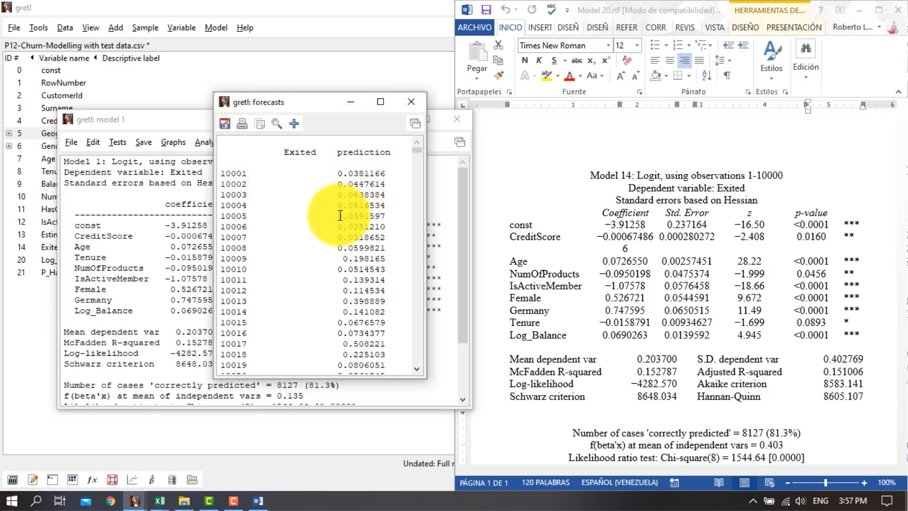
Close the forecasts and model windows and maximize the main gretl window
left_click(411, 102)
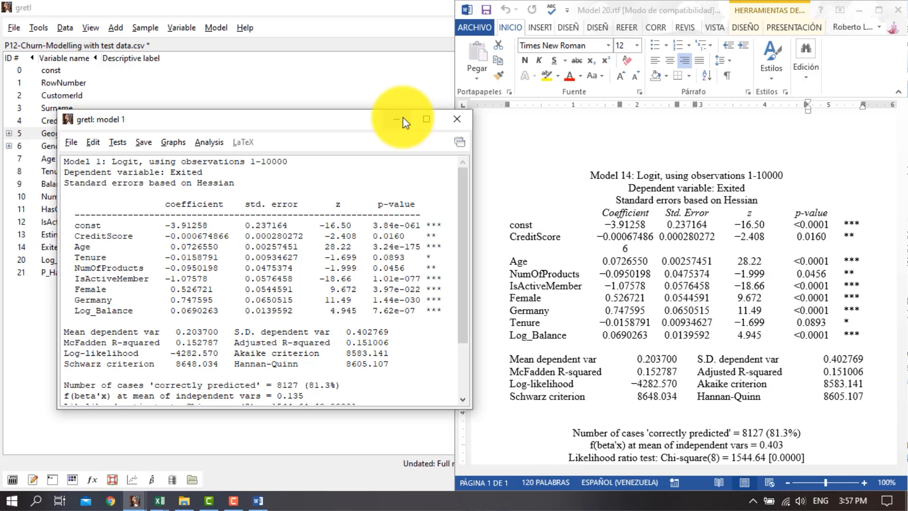
left_click(465, 125)
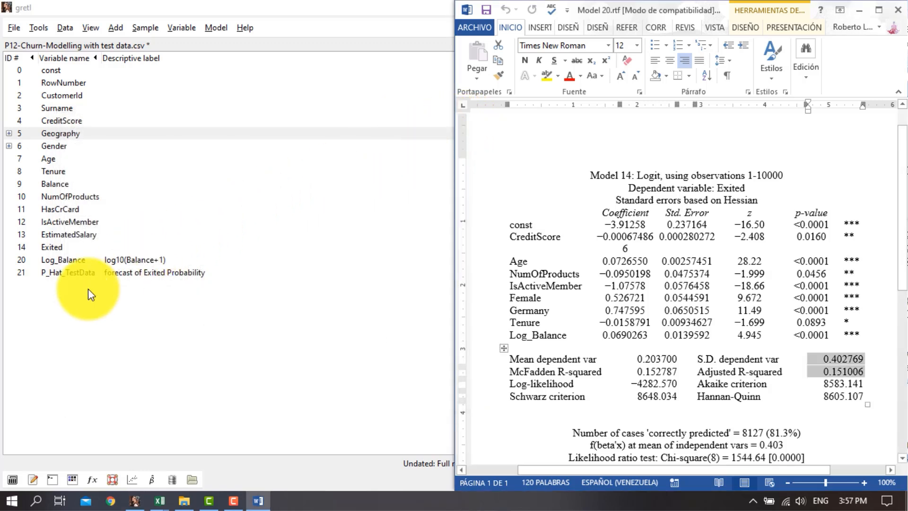
key("super+Up")
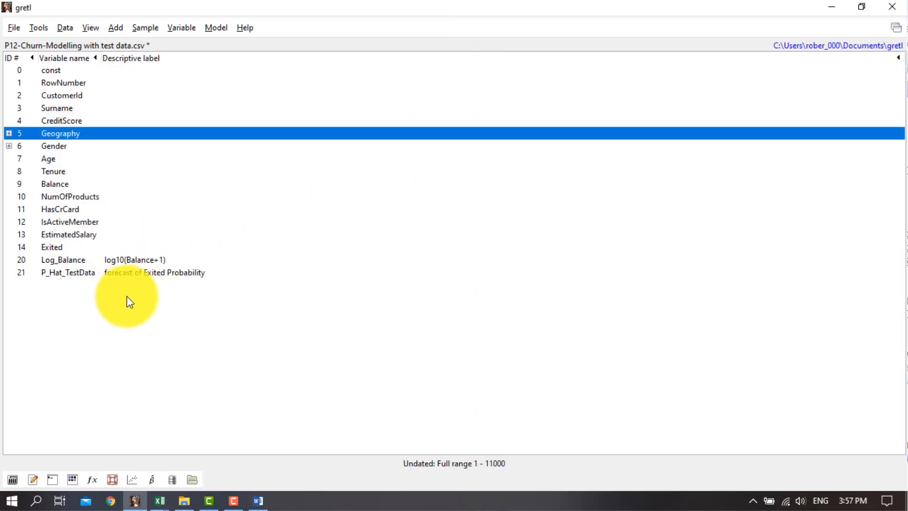
Start a CSV data export and choose RowNumber and P_Hat_TestData as the variables to save
left_click(13, 27)
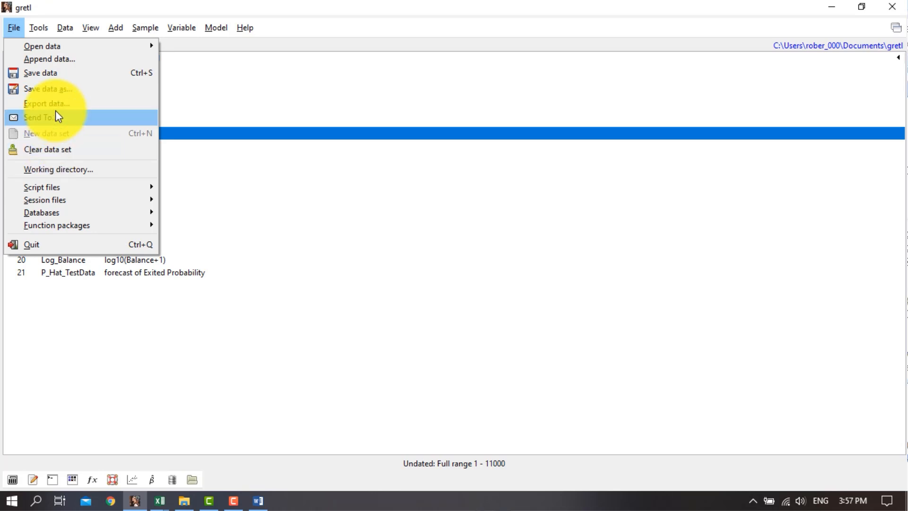
left_click(78, 104)
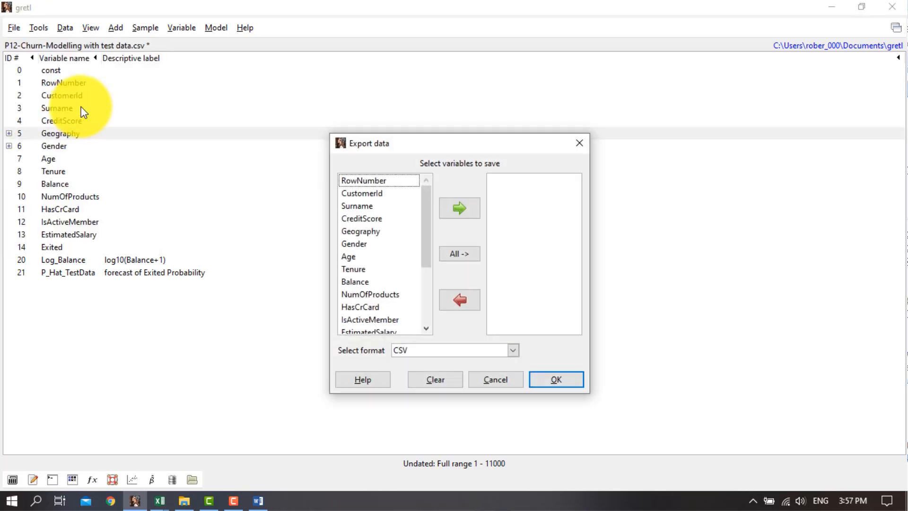
left_click(389, 180)
left_click(459, 207)
scroll(374, 283, "down", 1)
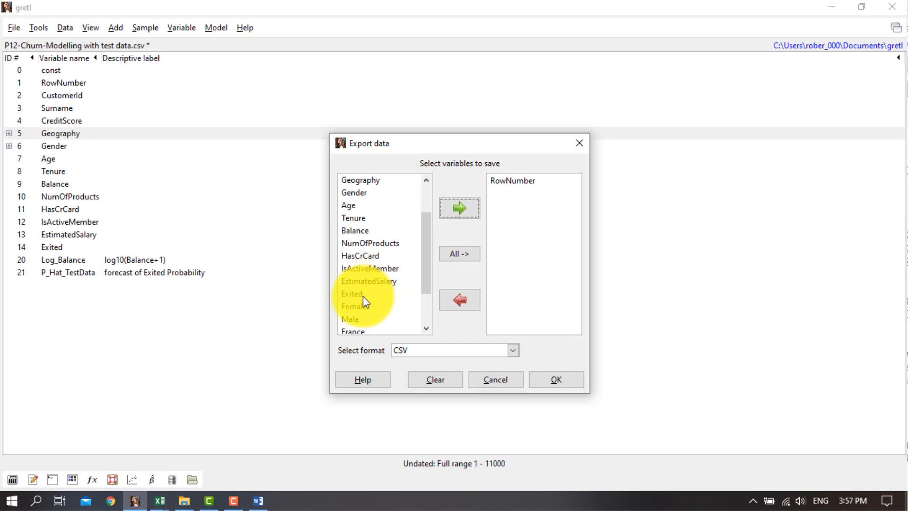
left_click(363, 296)
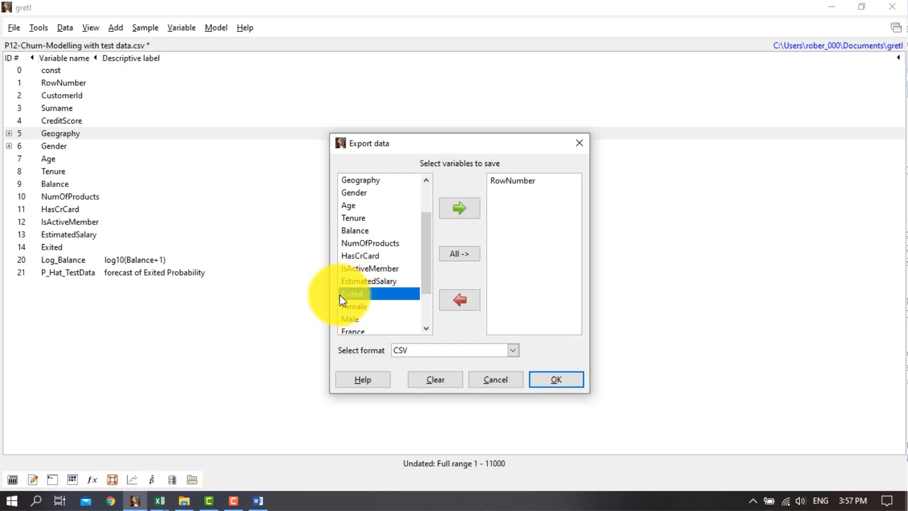
scroll(349, 298, "down", 2)
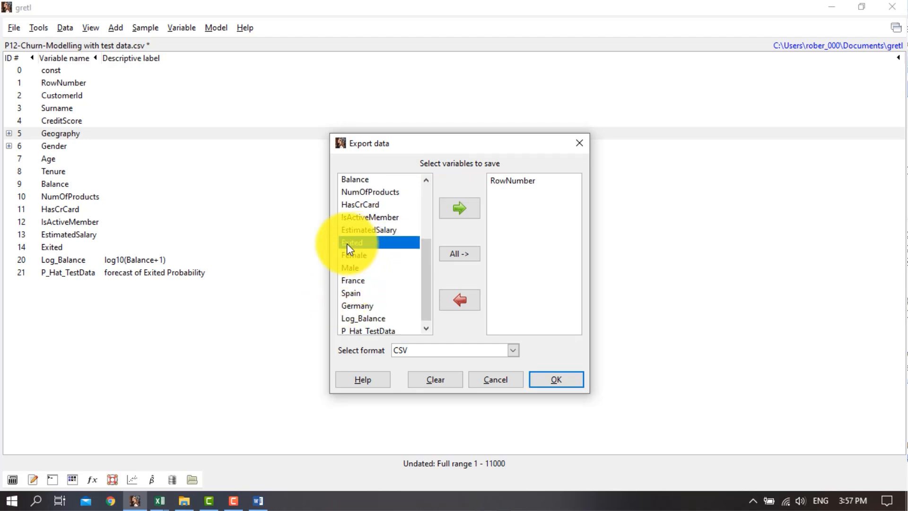
left_click(362, 330)
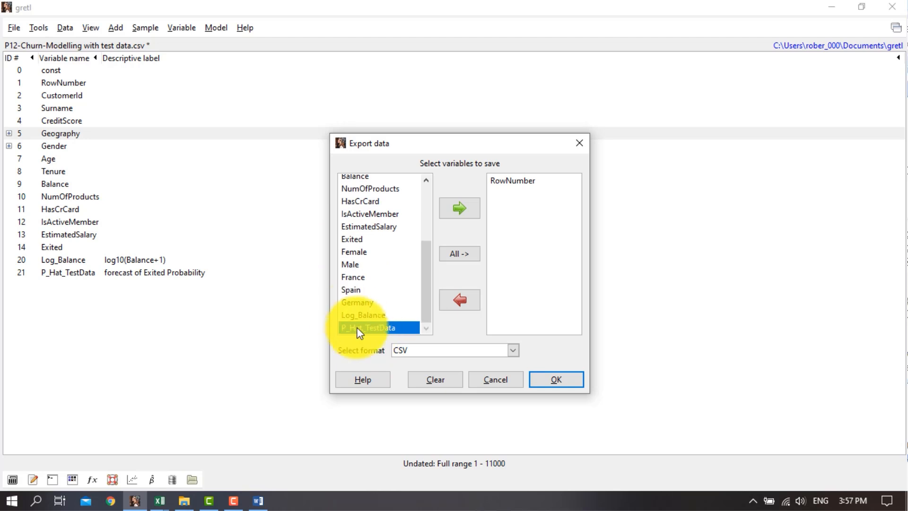
left_click(467, 214)
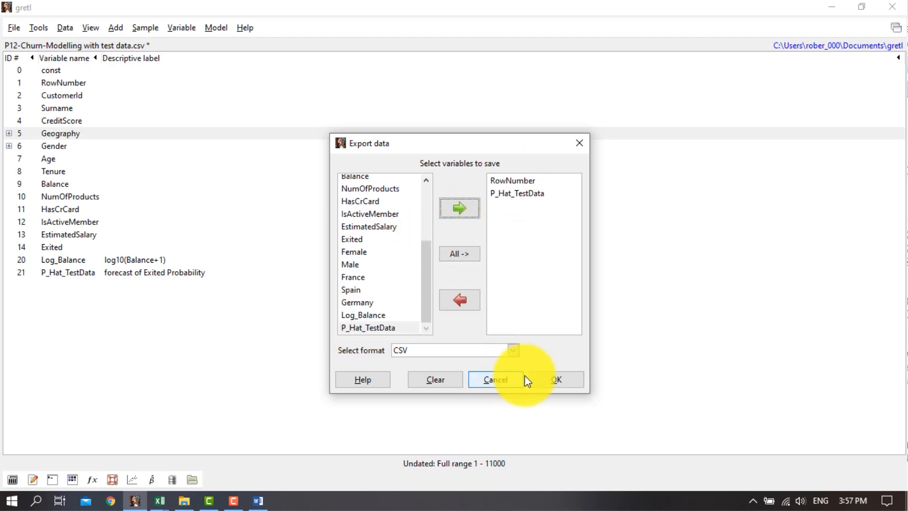
Export with comma separators and missing values as NA, saving the file as "P12-Churn-Modelling with test data - Forecast.csv"
left_click(551, 380)
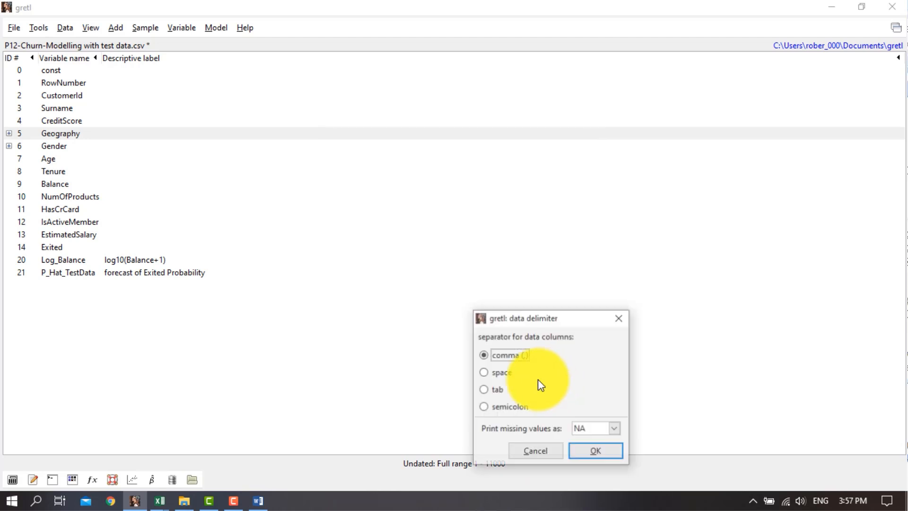
left_click(595, 444)
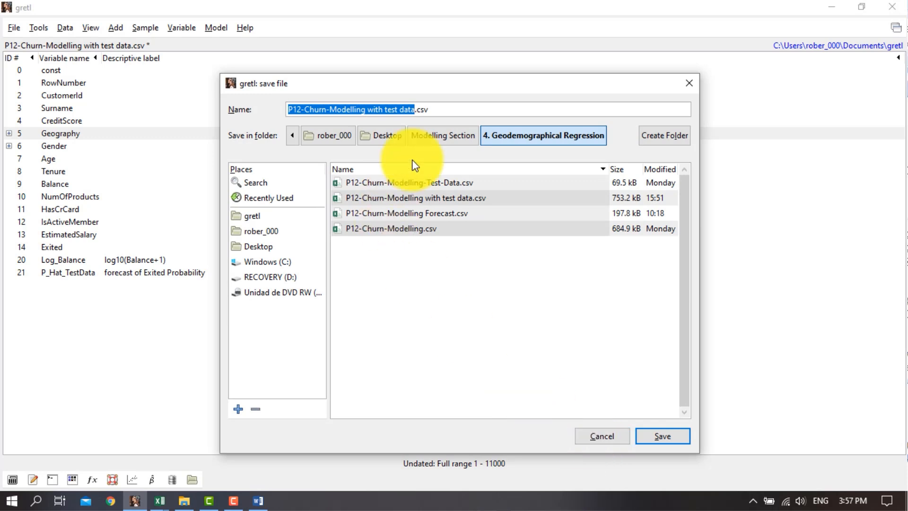
left_click(416, 109)
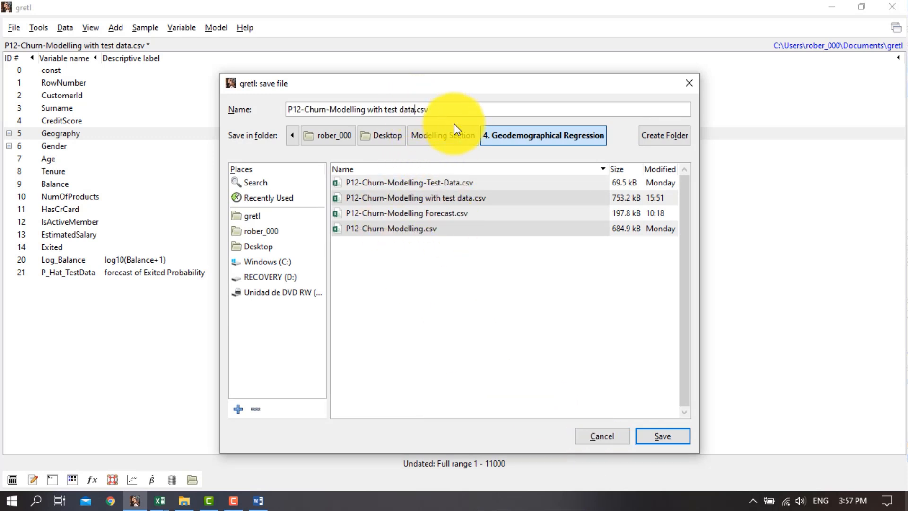
type("- Forecast")
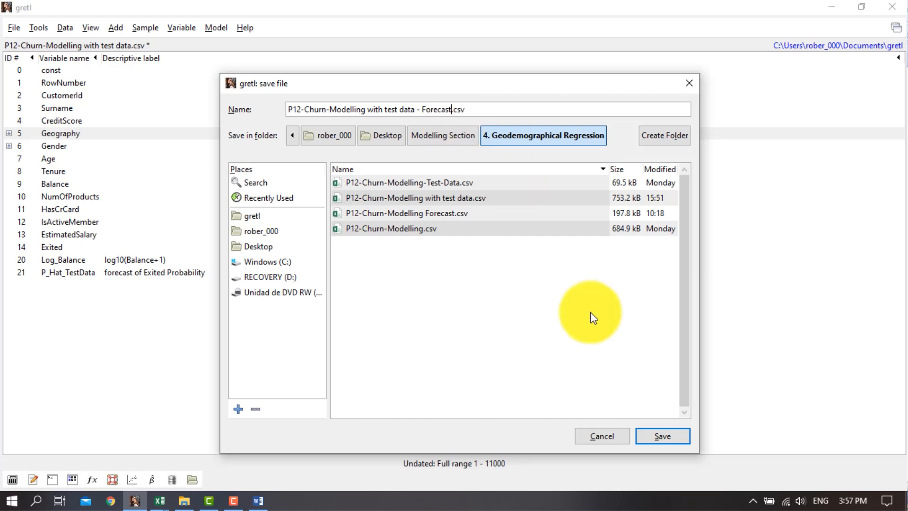
left_click(663, 436)
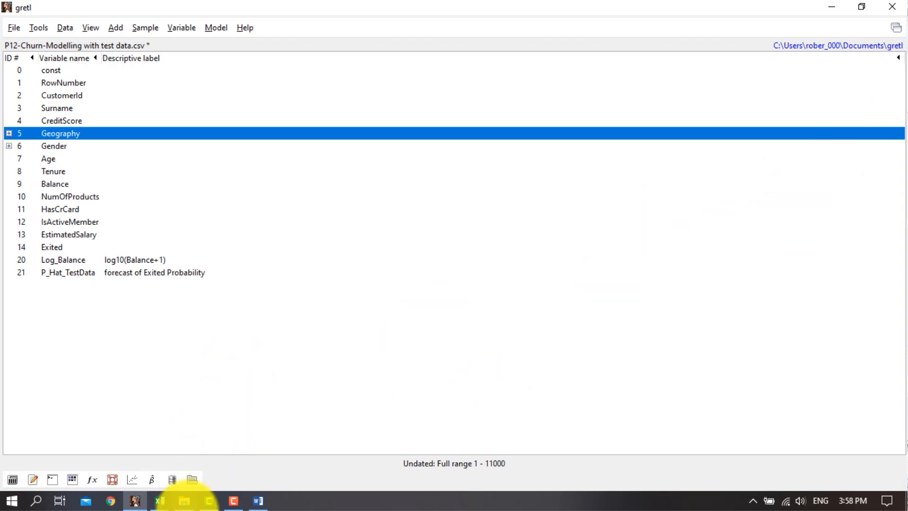
Switch to File Explorer, open "P12-Churn-Modelling with test data - Forecast.csv" in Excel, and fit the P_Hat_TestData column to its contents
left_click(184, 500)
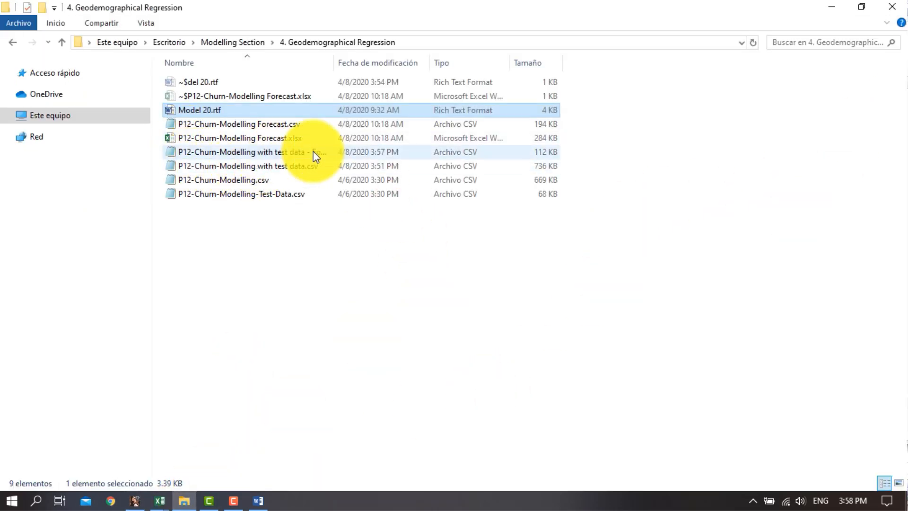
double_click(280, 152)
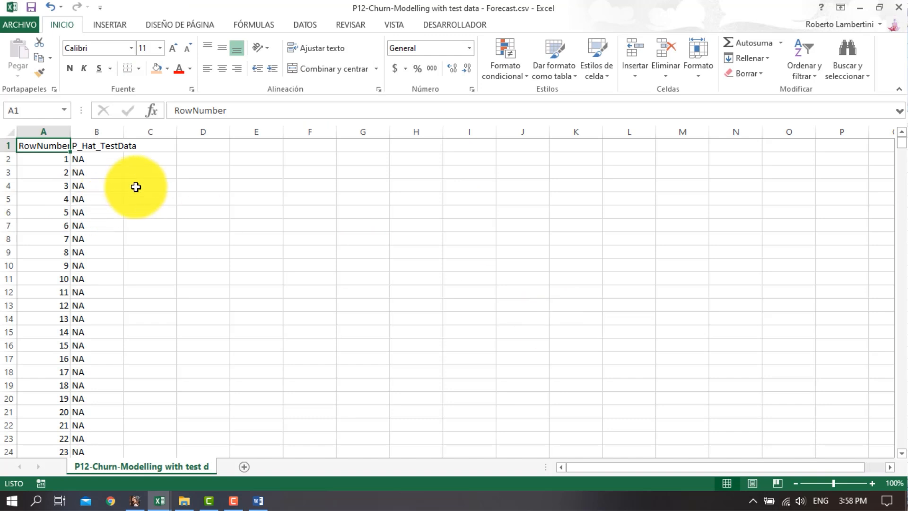
left_click_drag(91, 157, 93, 362)
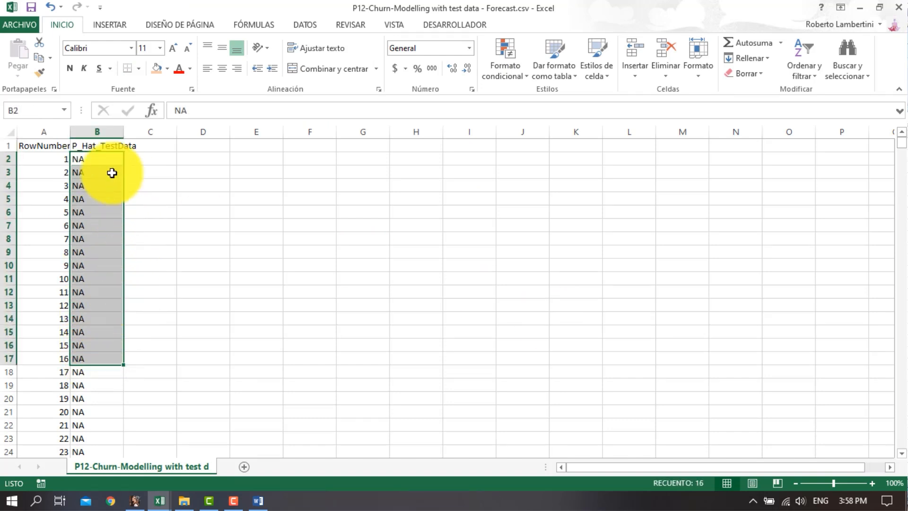
double_click(122, 128)
left_click(164, 199)
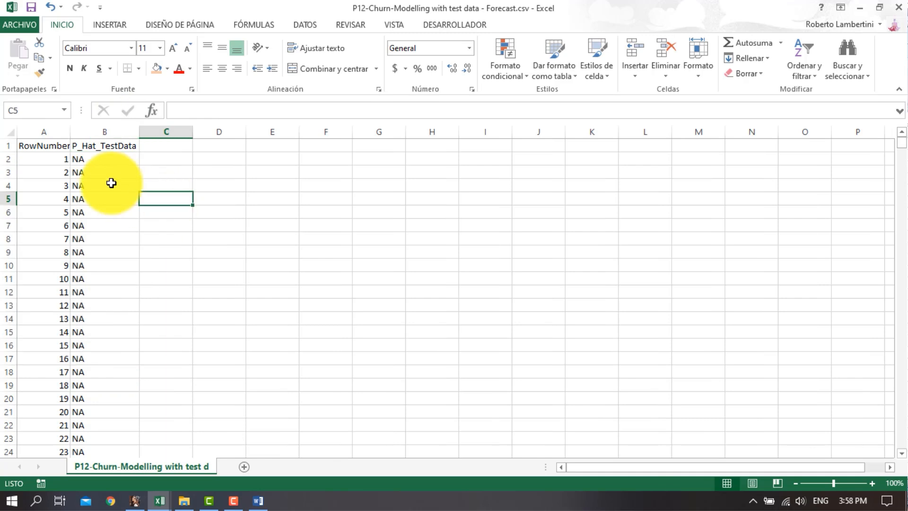
Delete the RowNumber and P_Hat_TestData cells for observations 1 to 10000, shifting the remaining cells up
scroll(673, 178, "down", 14)
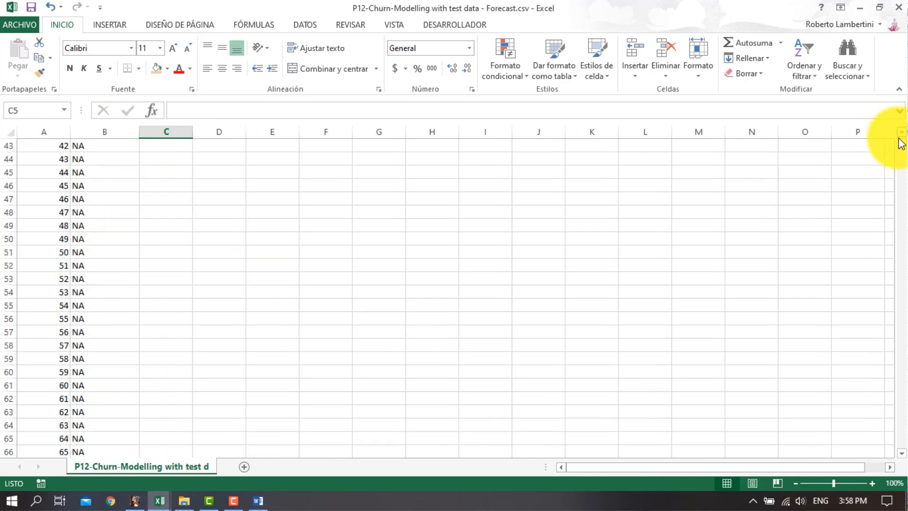
left_click_drag(898, 142, 894, 419)
left_click(98, 426)
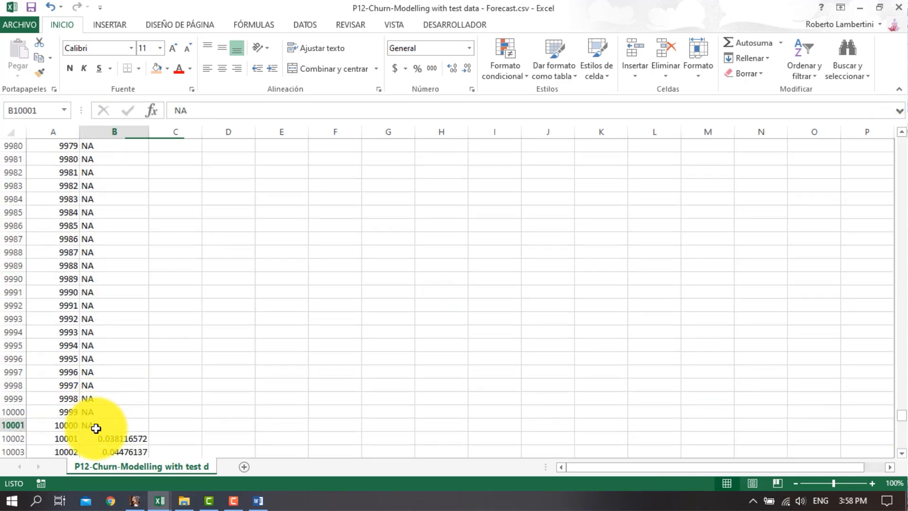
key("shift+Left")
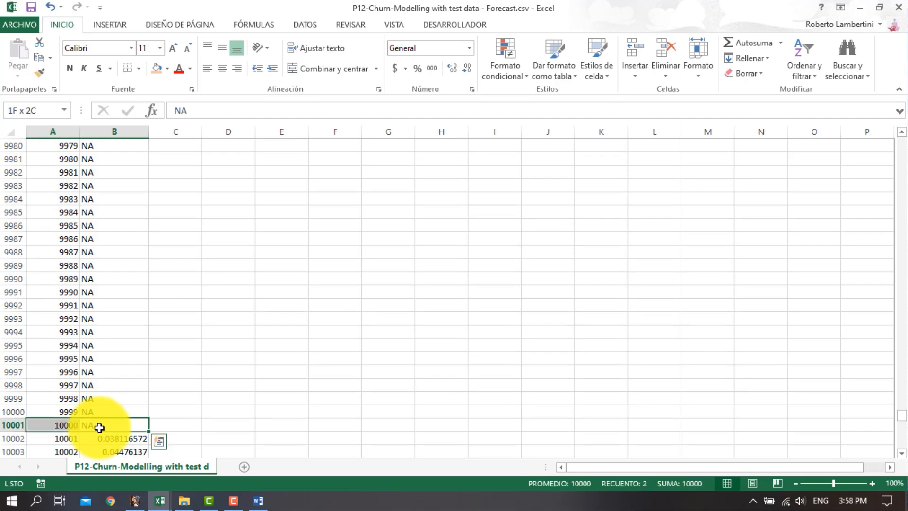
key("ctrl+shift+Up")
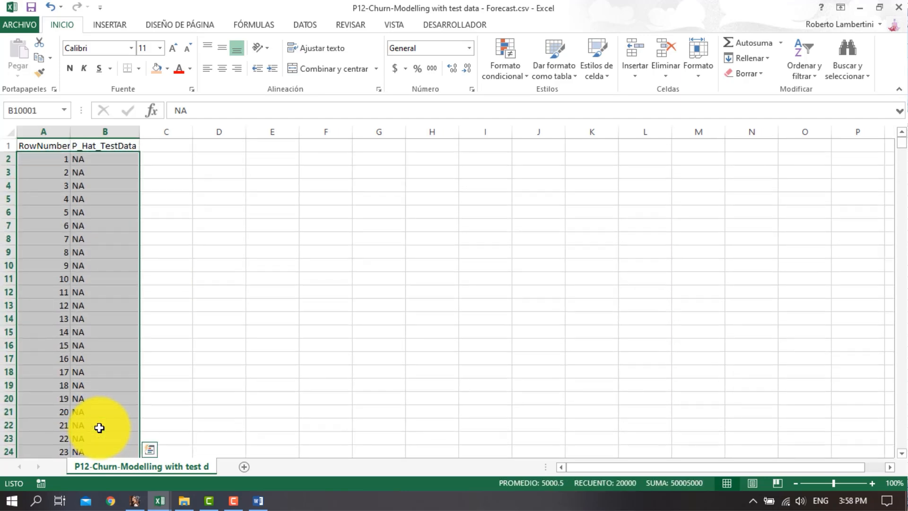
right_click(41, 224)
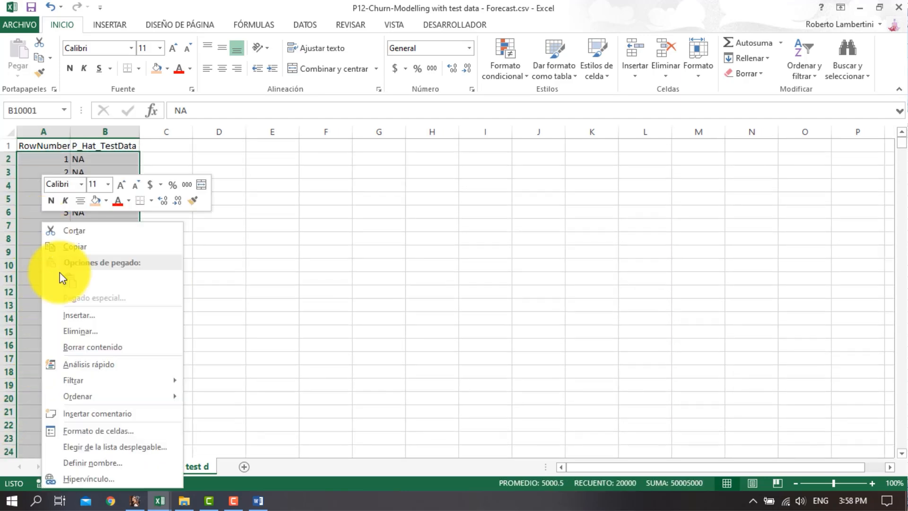
left_click(95, 332)
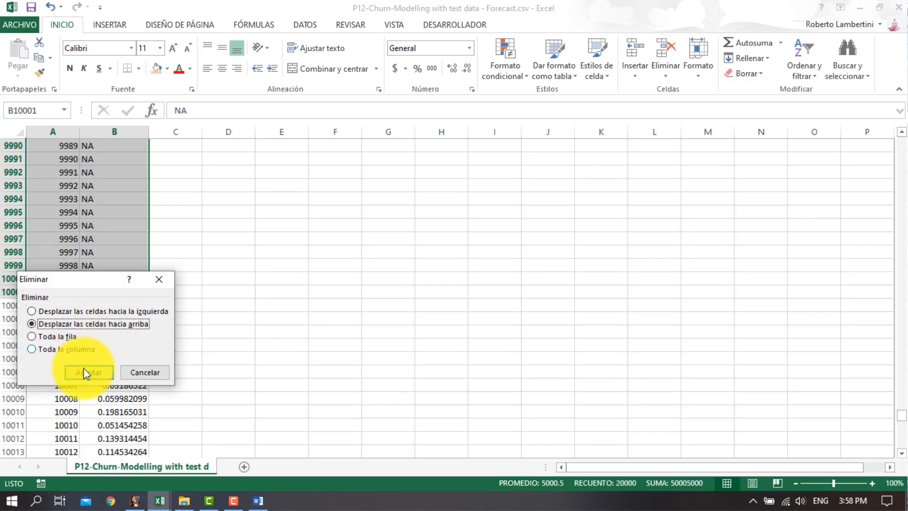
left_click(85, 372)
Check the remaining test predictions, working upward from the last observation, 11000
scroll(239, 361, "up", 6)
left_click(105, 290)
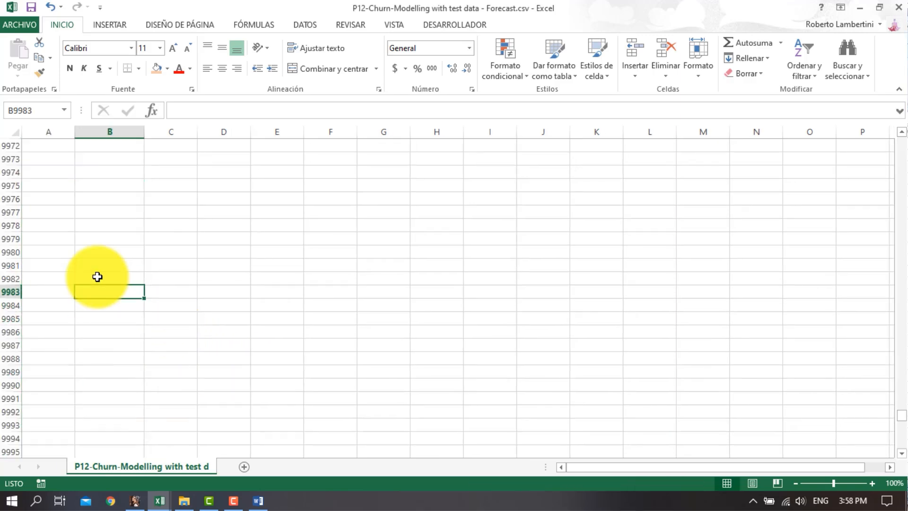
key("ctrl+Up")
scroll(97, 279, "up", 17)
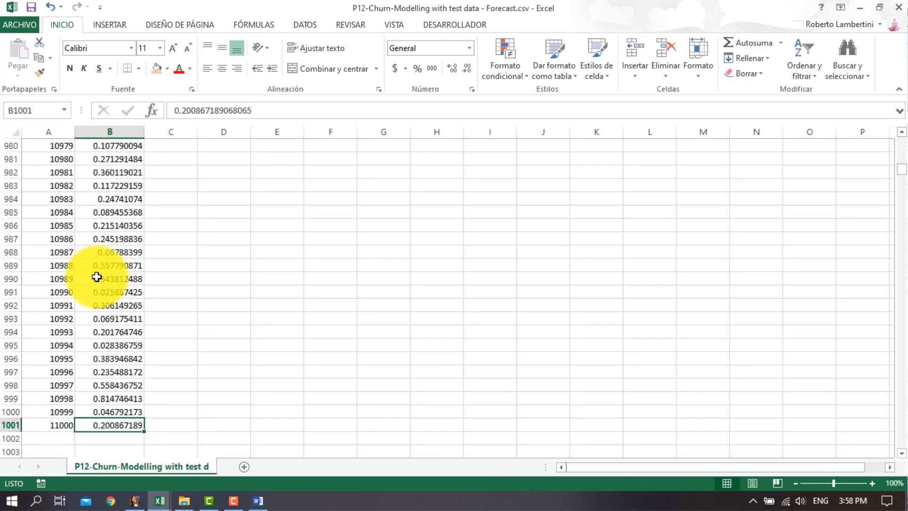
scroll(97, 282, "up", 4)
left_click(97, 282)
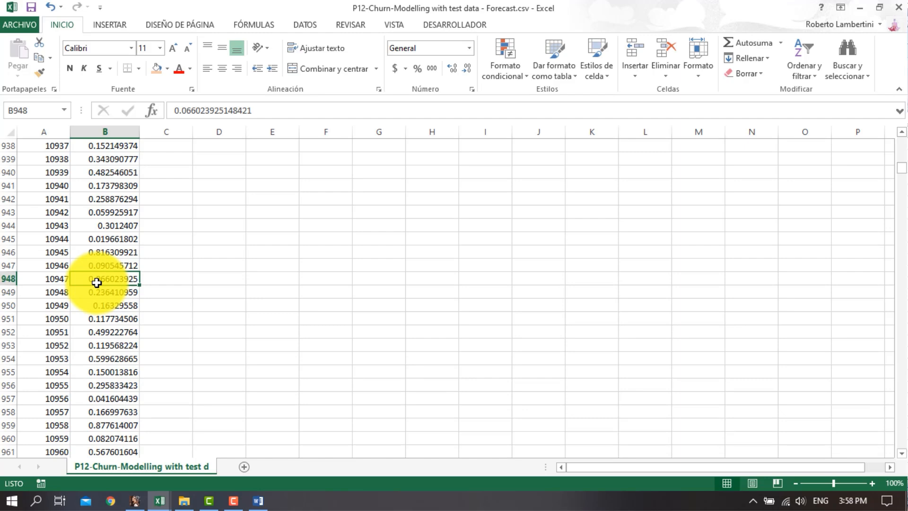
Return to the top of the forecast data, switch to the P12-Churn-Modelling-Test-Data.csv workbook, and go to its Exited header
key("ctrl+Up")
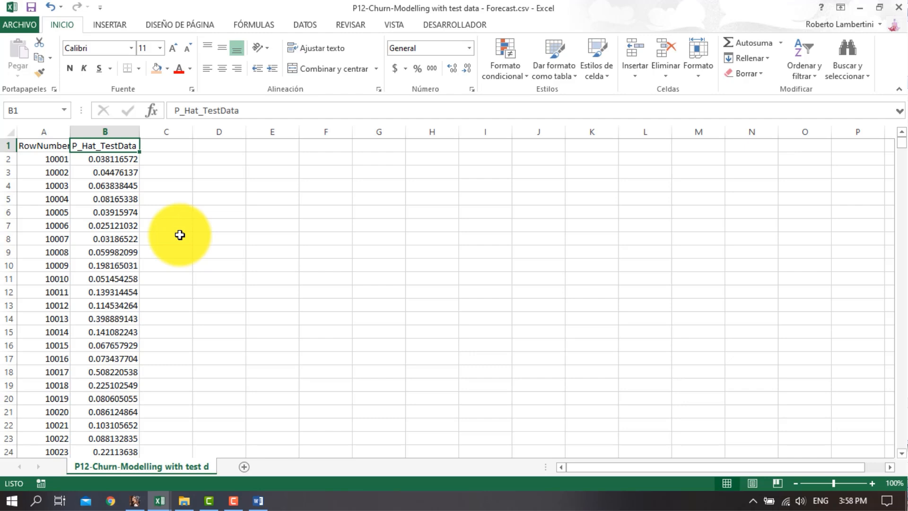
left_click(160, 501)
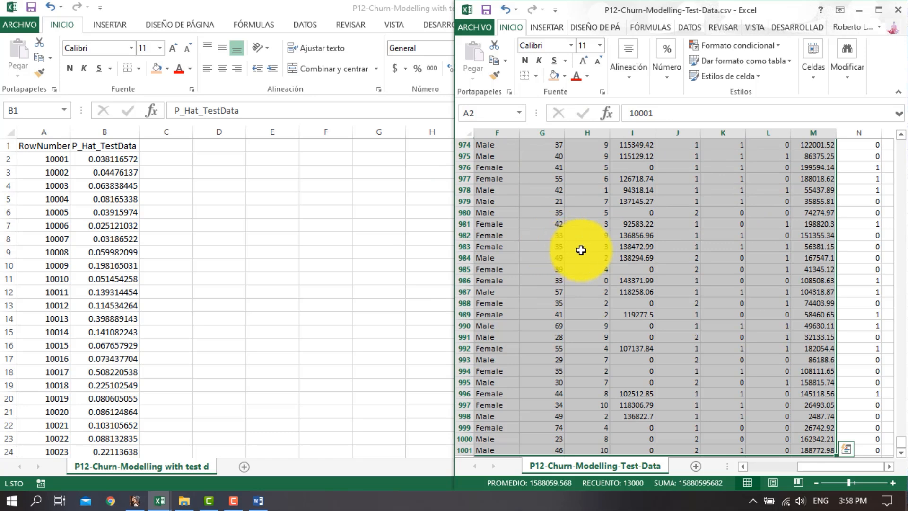
left_click(750, 258)
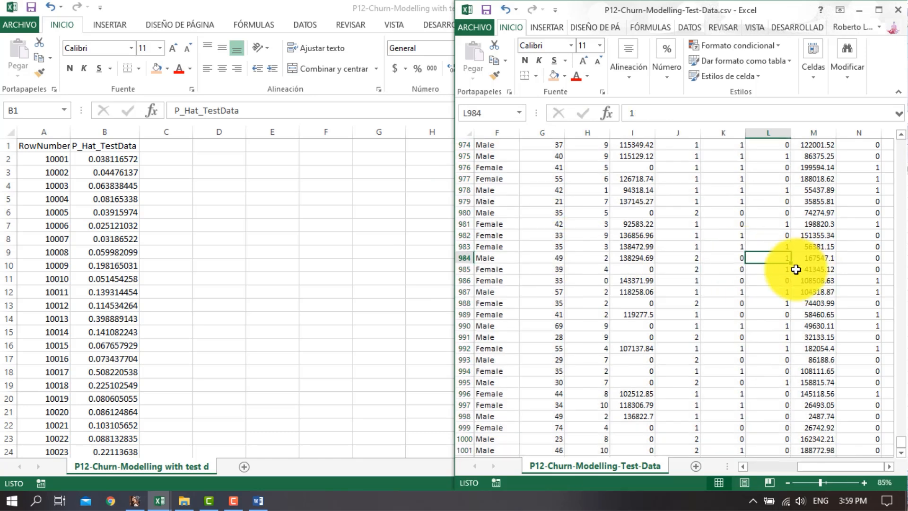
scroll(857, 265, "up", 1)
left_click(856, 267)
scroll(856, 266, "up", 5)
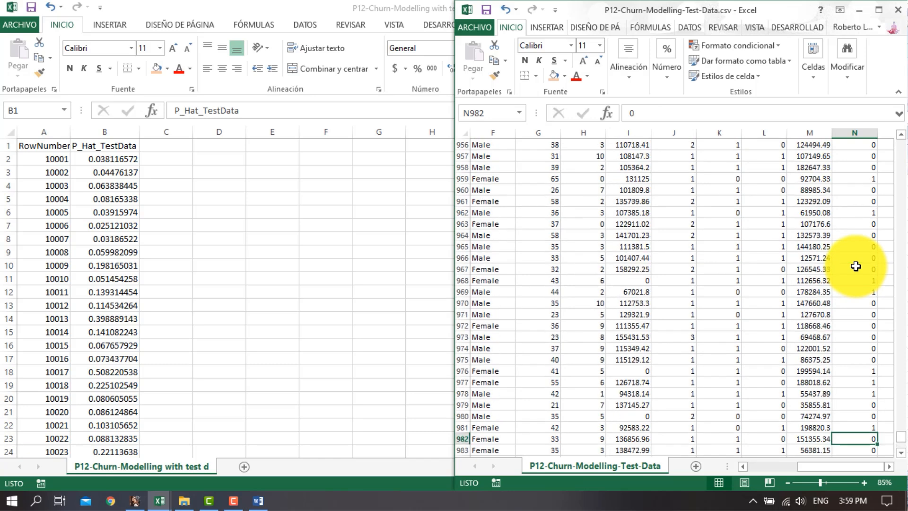
key("ctrl+Up")
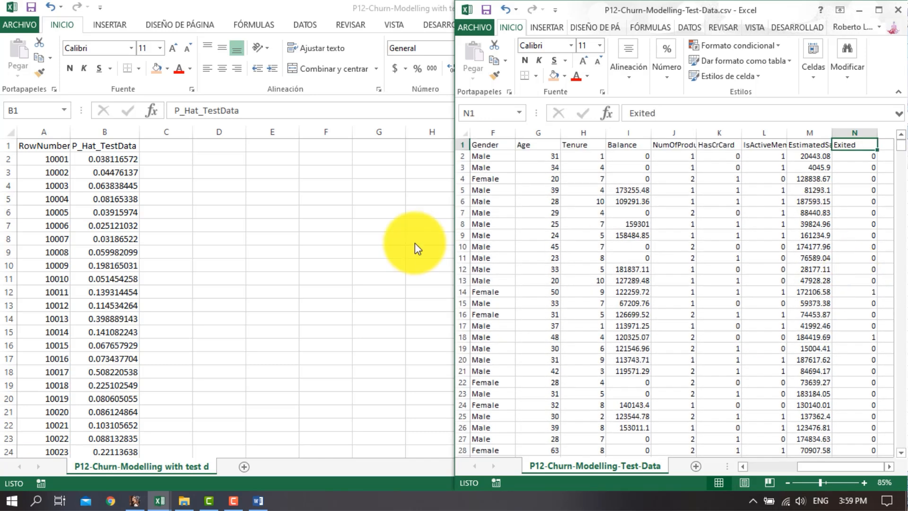
Place the test data window beside the forecast columns and compare the RowNumber values in both files
left_click(795, 192)
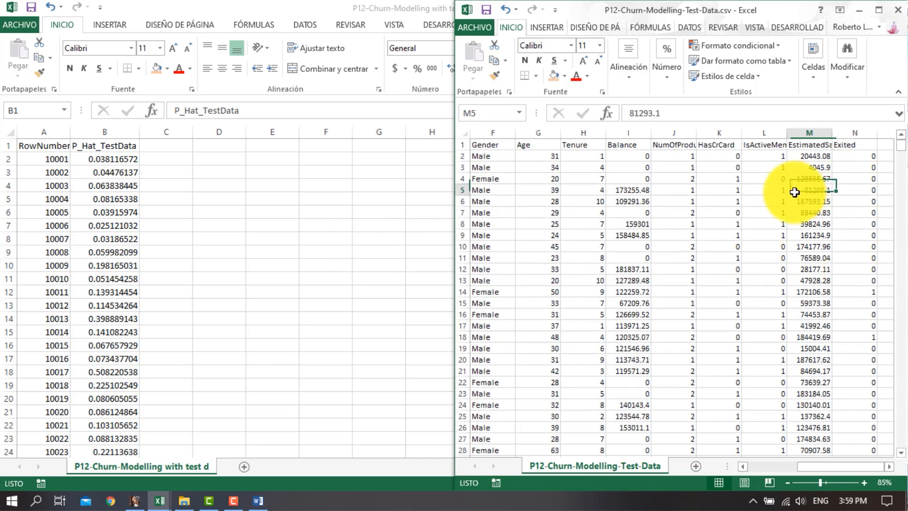
key("ctrl+Left")
key("ctrl+Right")
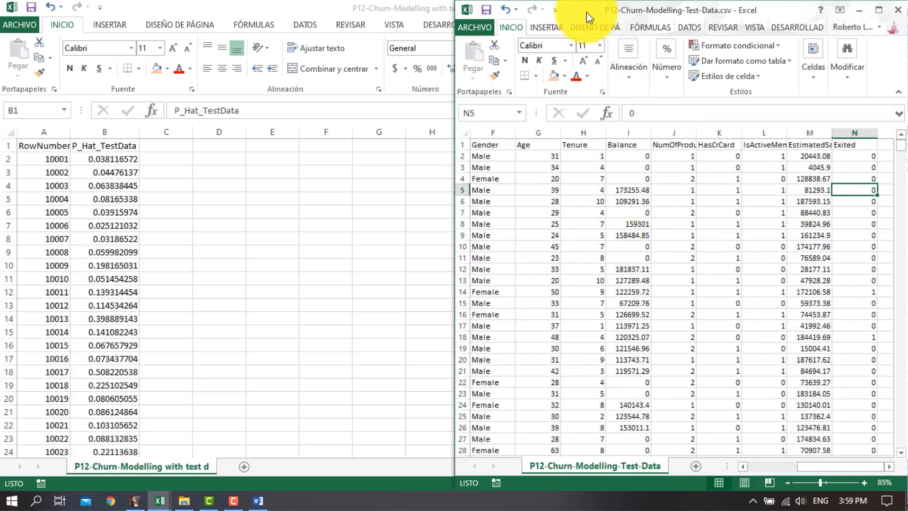
left_click_drag(587, 12, 402, 19)
left_click(365, 169)
key("ctrl+Left")
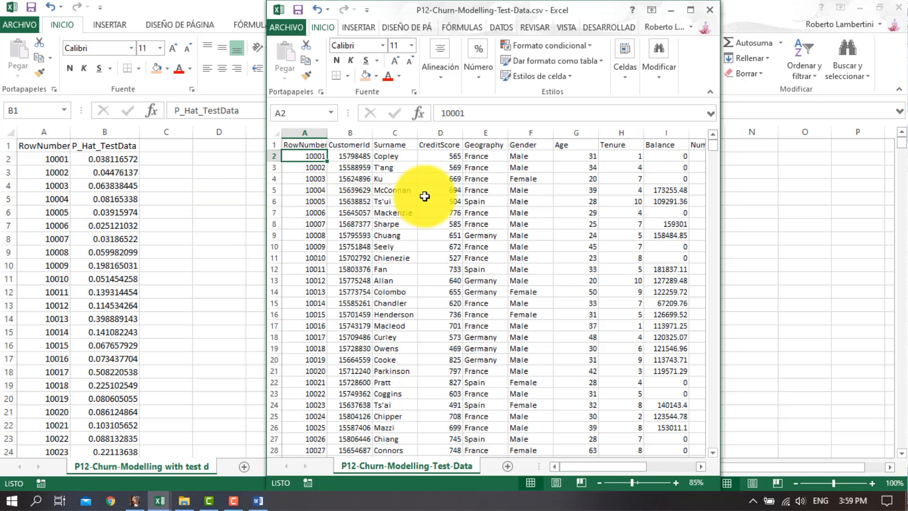
left_click(503, 169)
scroll(502, 171, "right", 5)
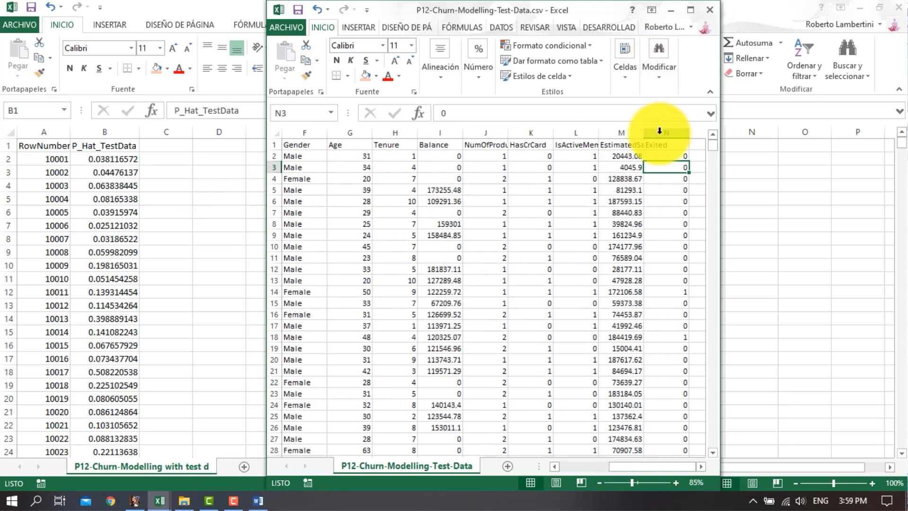
Copy the Exited column from the test data workbook into column C of the forecast file
left_click(662, 133)
key("ctrl+c")
left_click(166, 131)
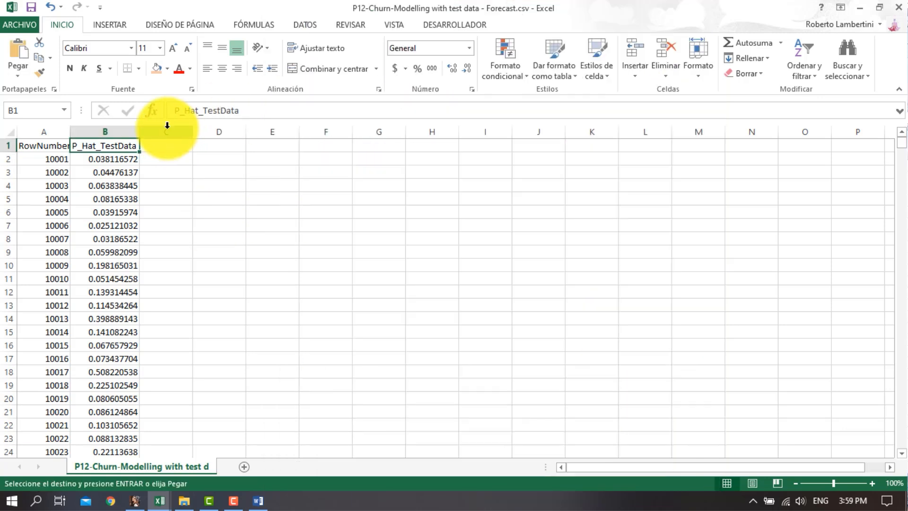
key("ctrl+v")
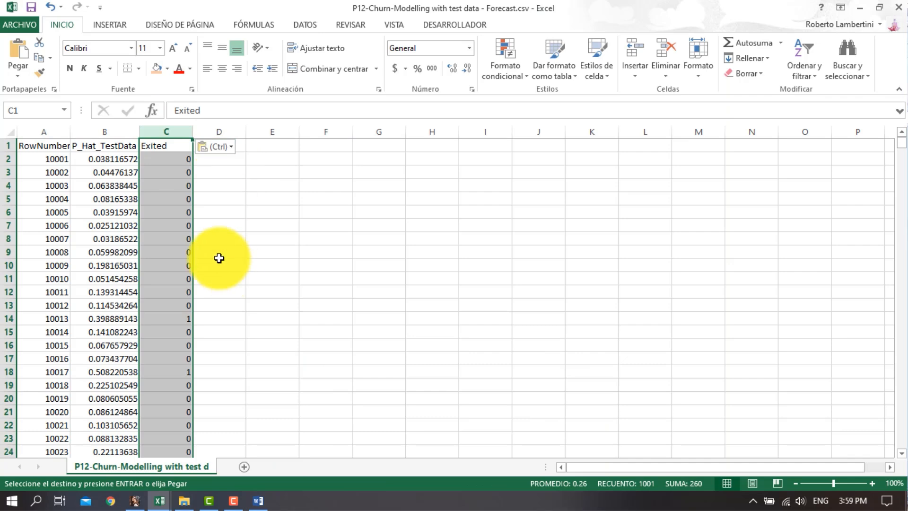
left_click(253, 203)
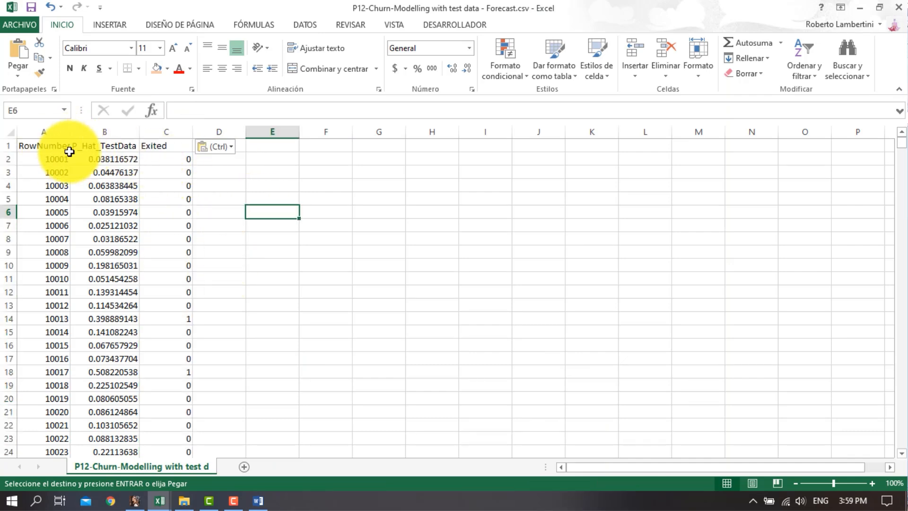
key("Escape")
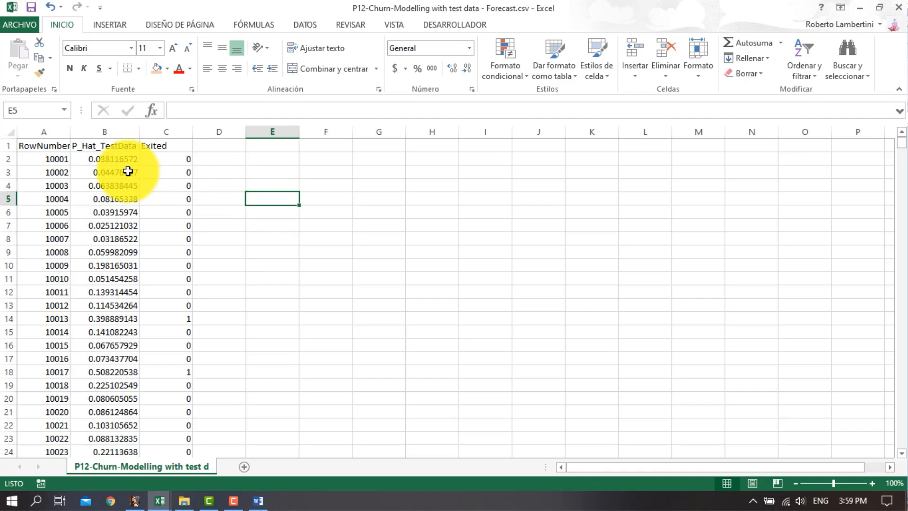
Move the Exited column between RowNumber and P_Hat_TestData
left_click(177, 133)
left_click(208, 172)
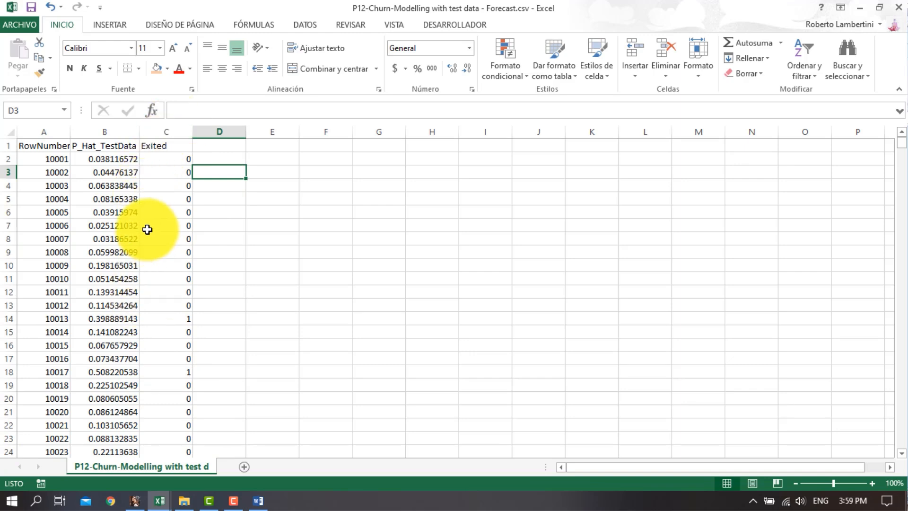
left_click(168, 131)
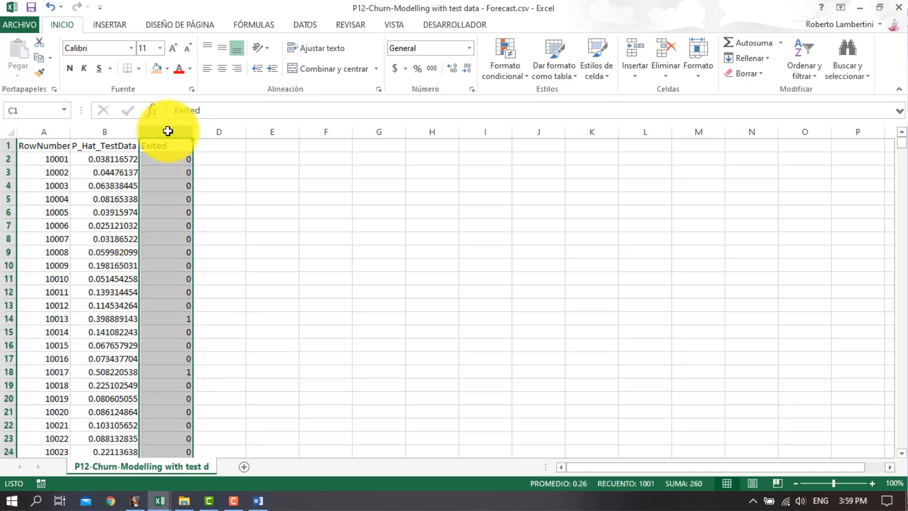
key("ctrl+c")
left_click(109, 131)
key("ctrl+plus")
left_click(225, 213)
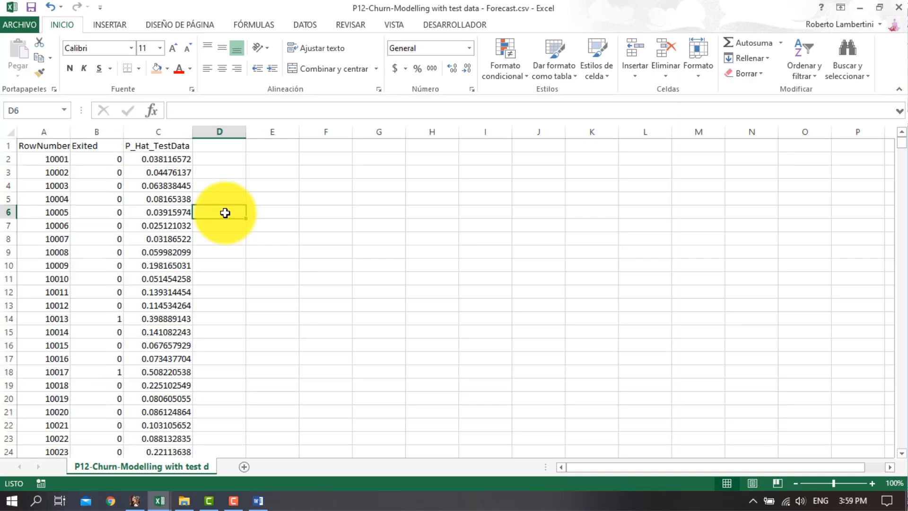
Review the first Exited values against their P_Hat_TestData probabilities, and save the forecast CSV file
left_click_drag(98, 159, 105, 361)
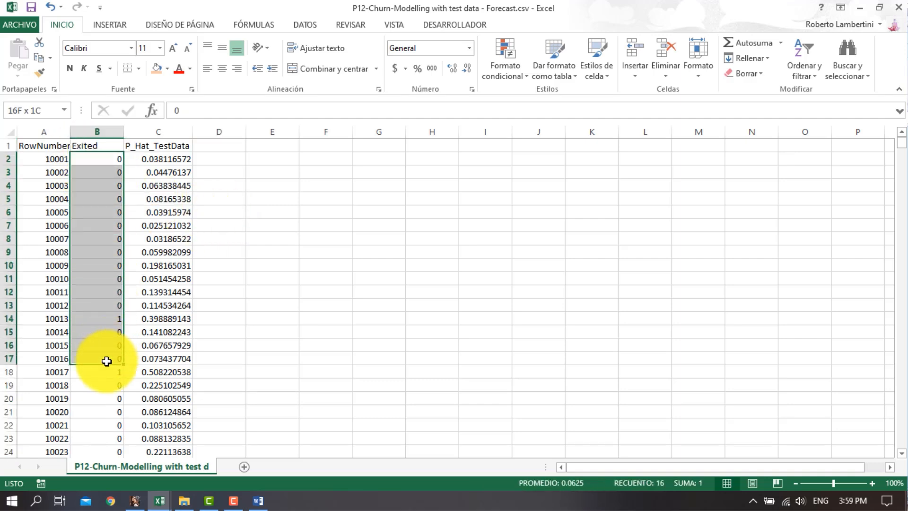
left_click_drag(156, 145, 164, 331)
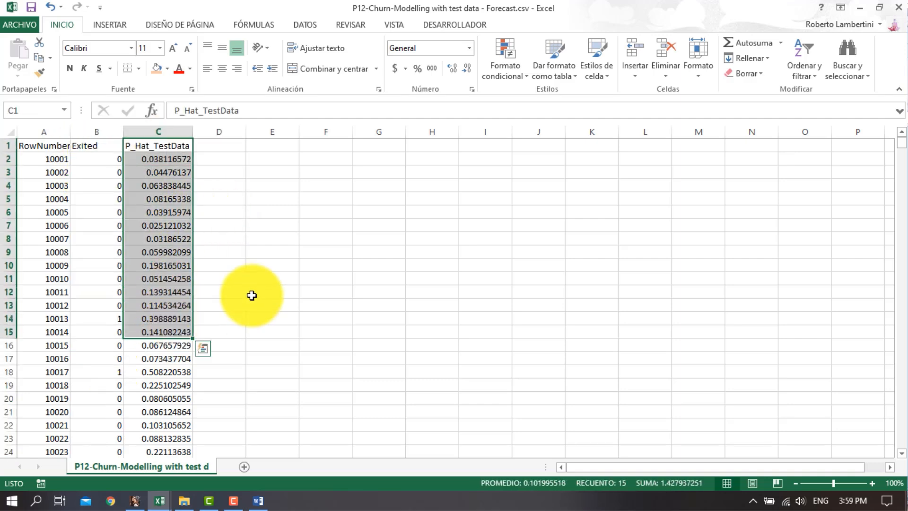
left_click(243, 297)
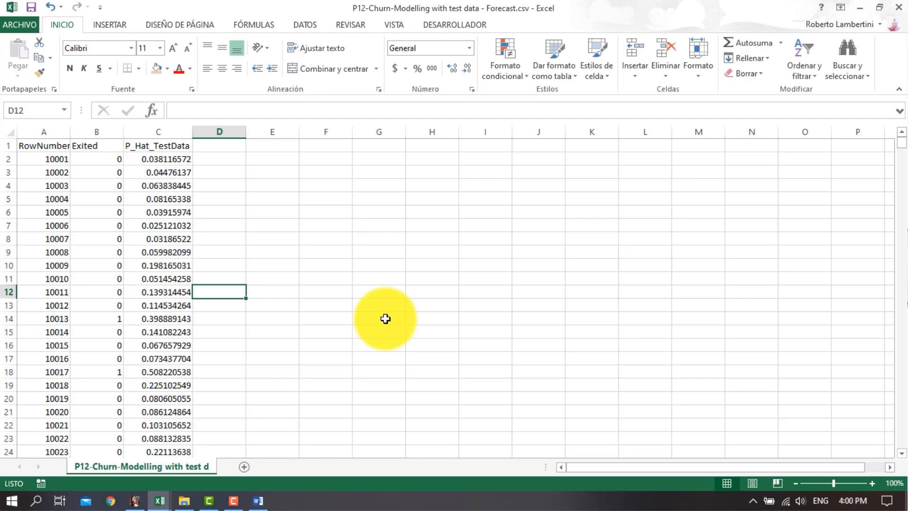
left_click(30, 7)
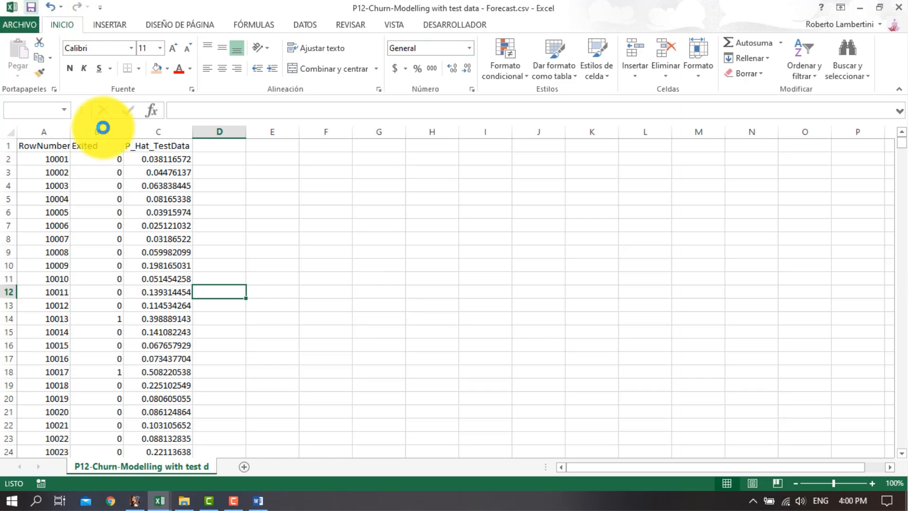